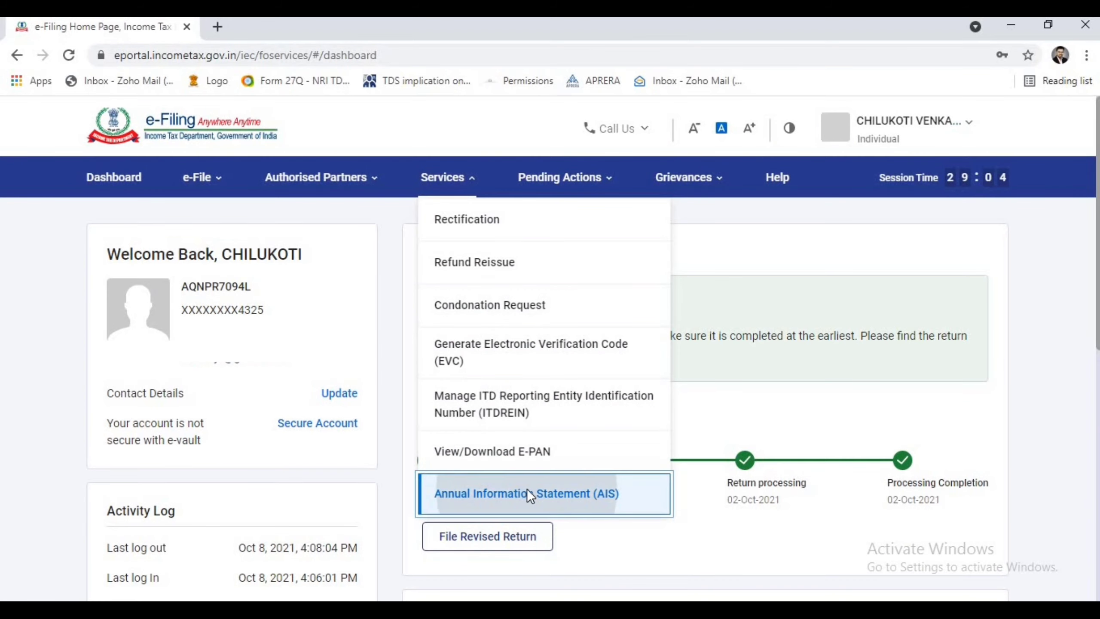
Step: Open Services > Annual Information Statement (AIS) and proceed to the Compliance Portal in a new tab
left_click(527, 494)
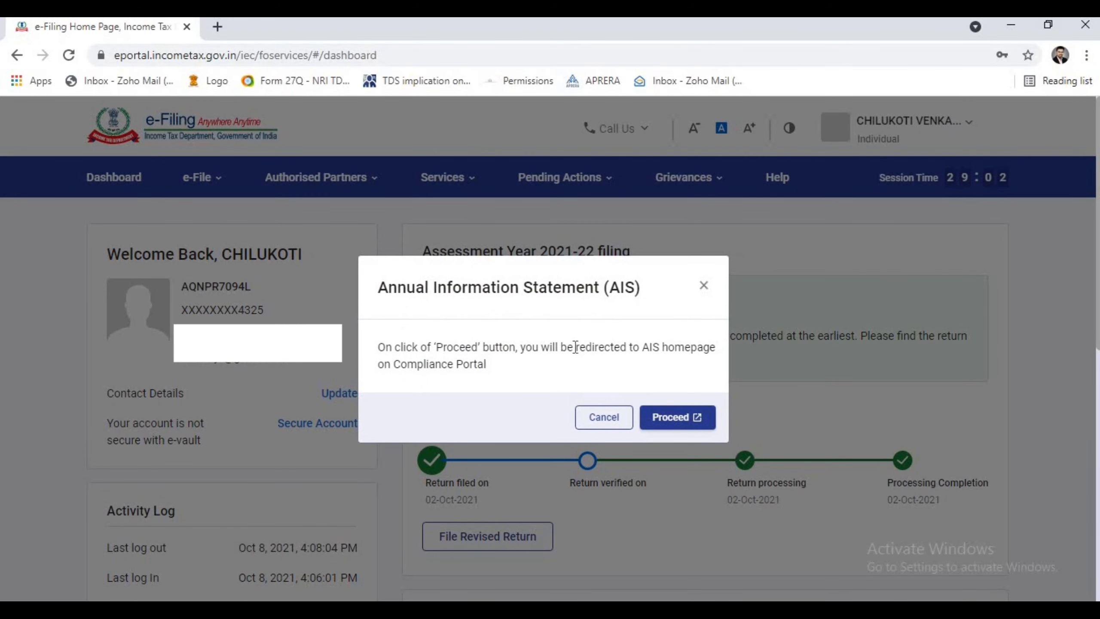
left_click_drag(573, 347, 713, 352)
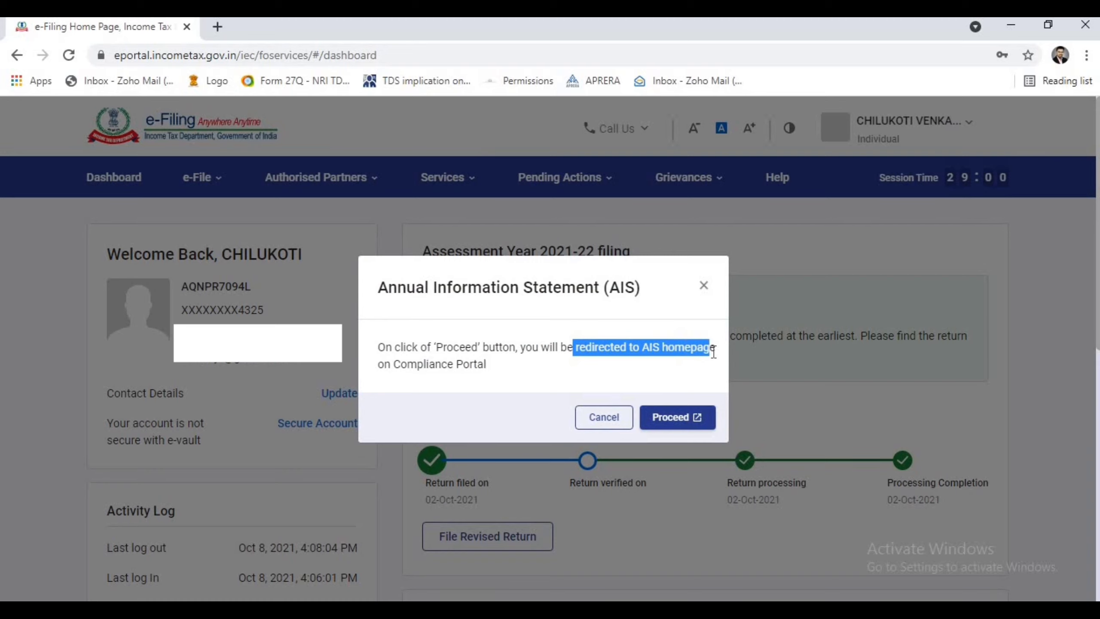
left_click(677, 417)
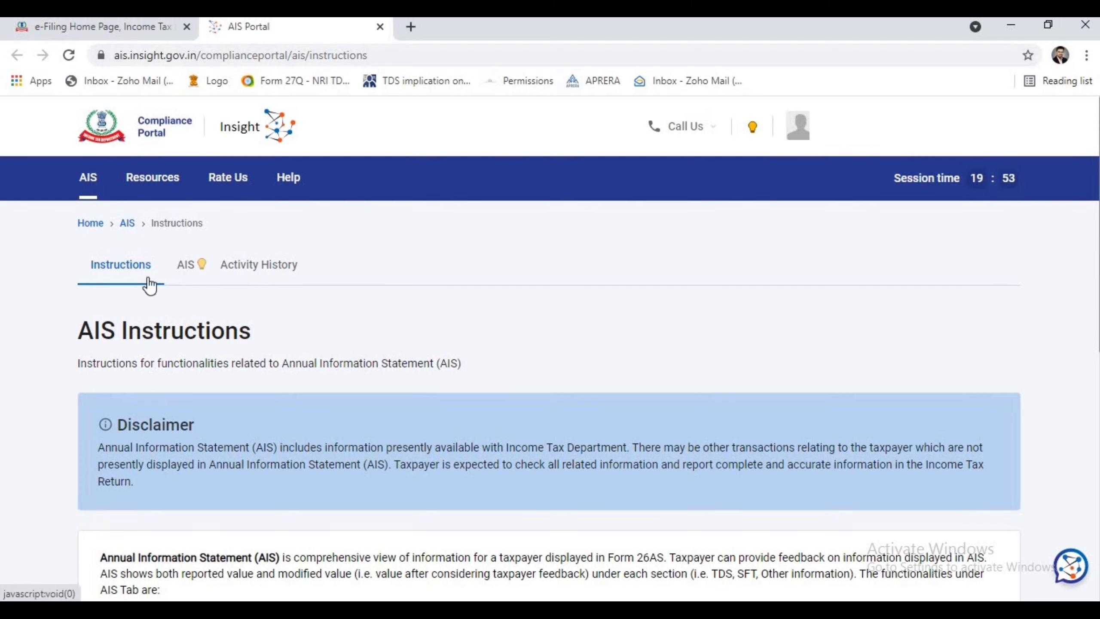
Step: Read the AIS instructions, highlighting the AIS definition and the TIS heading
scroll(143, 410, "down", 5)
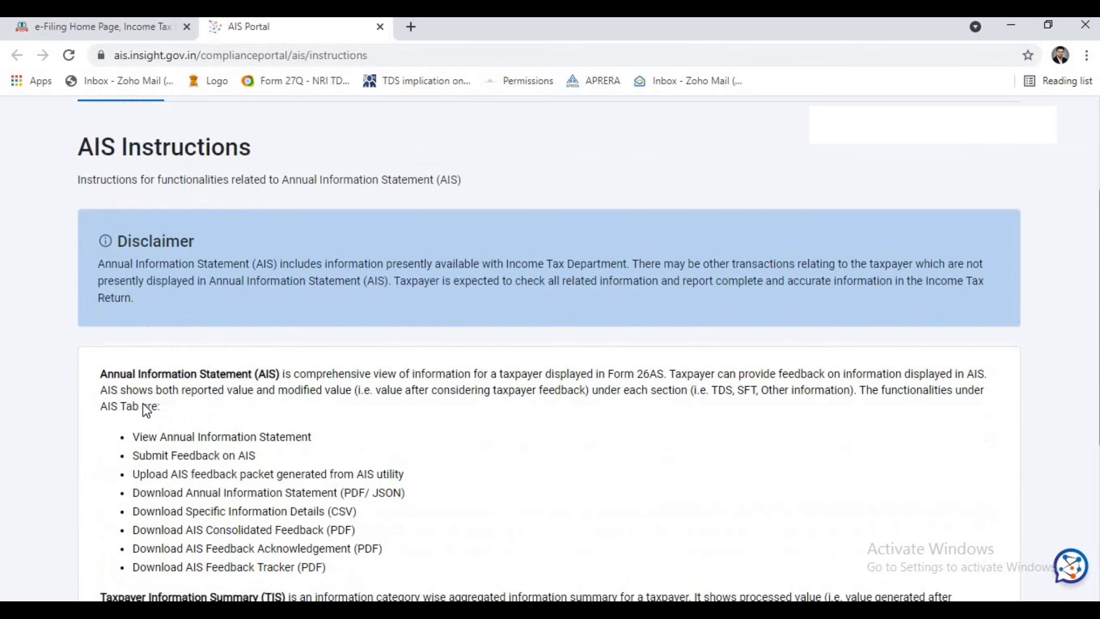
left_click_drag(100, 297, 290, 296)
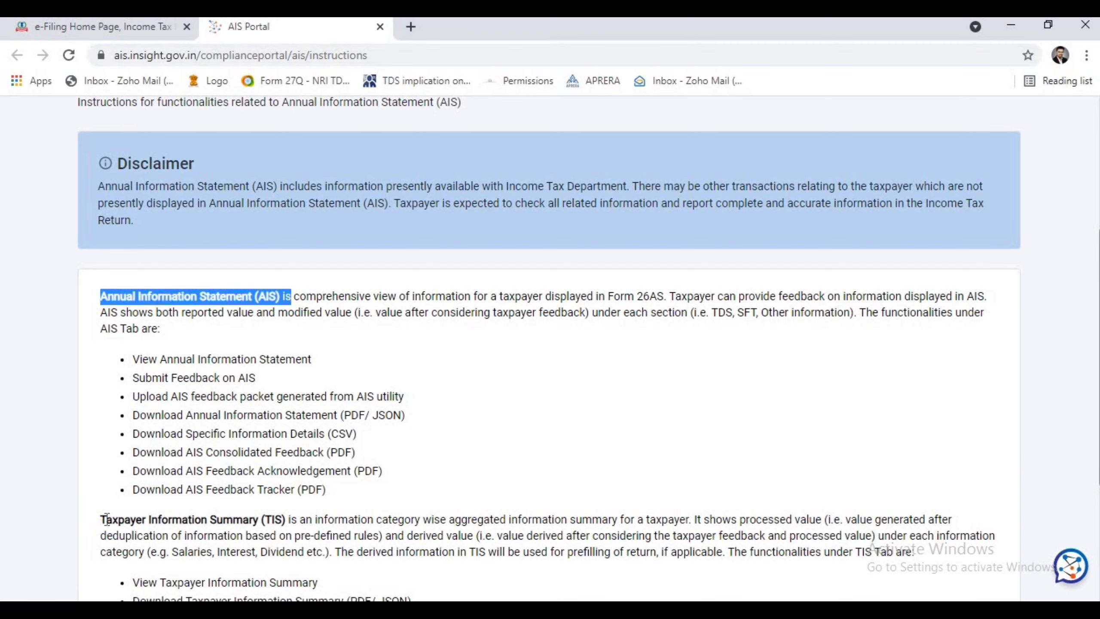
left_click_drag(100, 520, 288, 519)
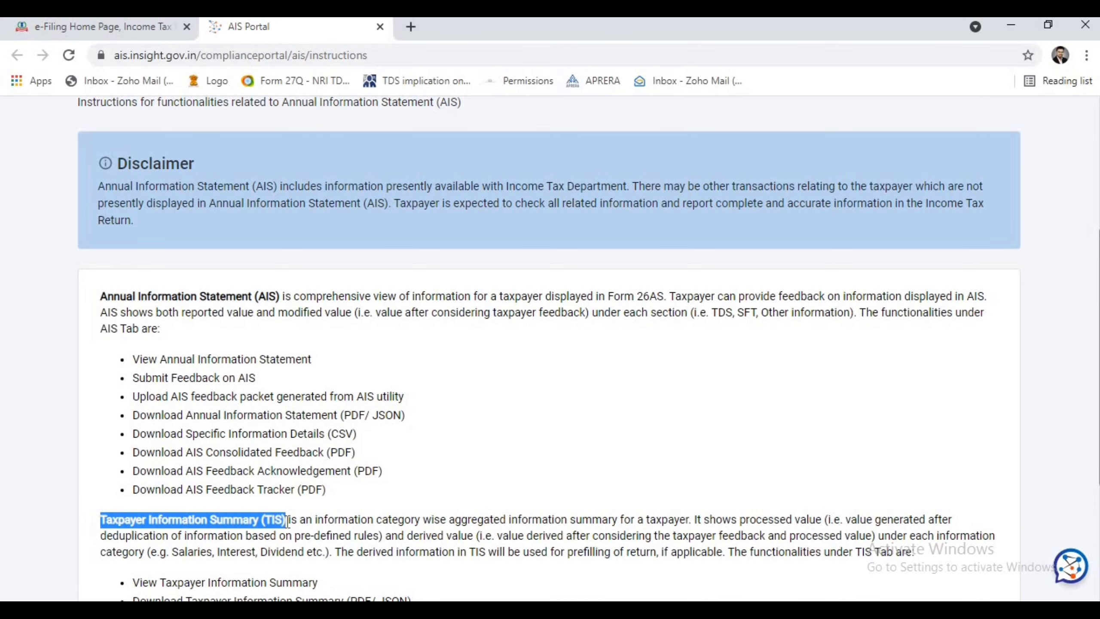
left_click(288, 520)
scroll(297, 272, "up", 5)
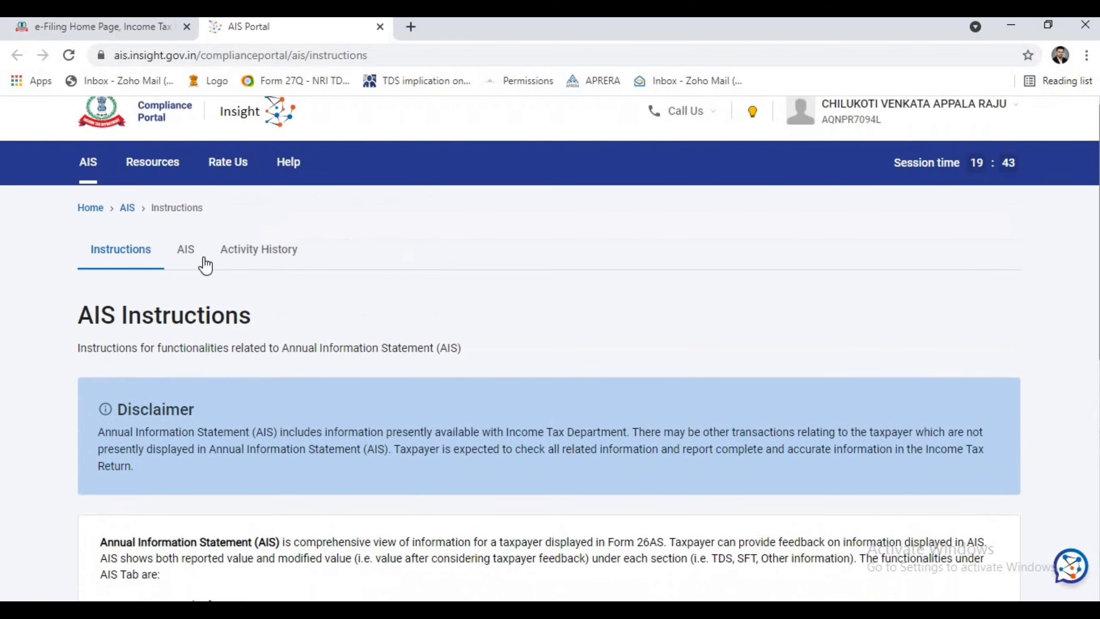
Step: Switch to the AIS home page showing the F.Y. 2020-21 statements
left_click(189, 257)
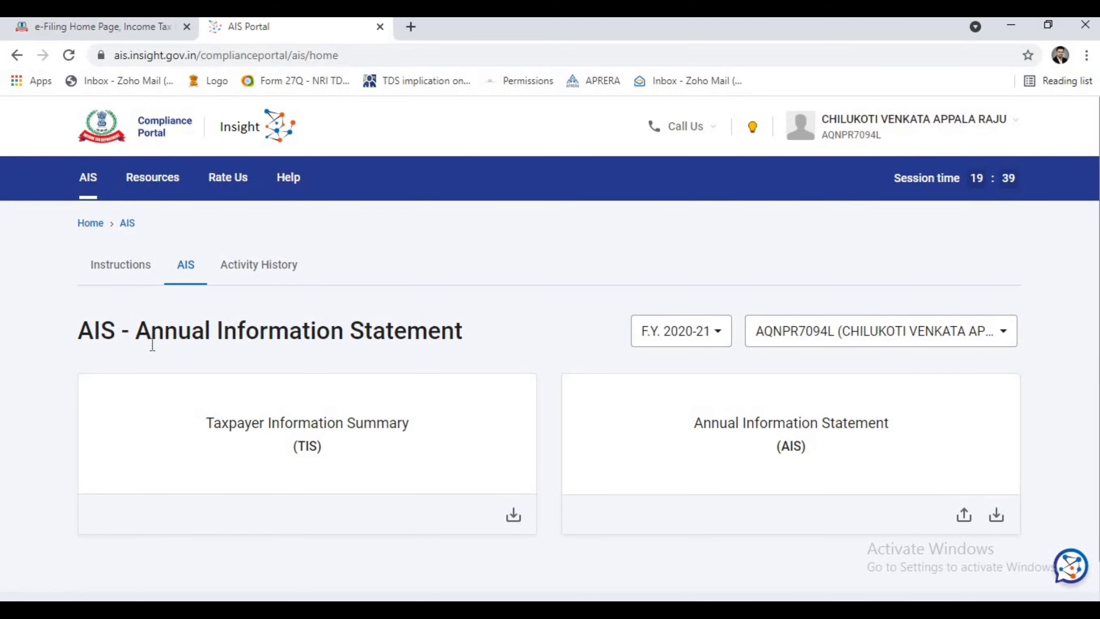
left_click_drag(135, 331, 469, 327)
left_click(427, 397)
mouse_move(300, 445)
Step: Open the full Annual Information Statement and review Part A - General Information
left_click(773, 420)
scroll(278, 460, "down", 3)
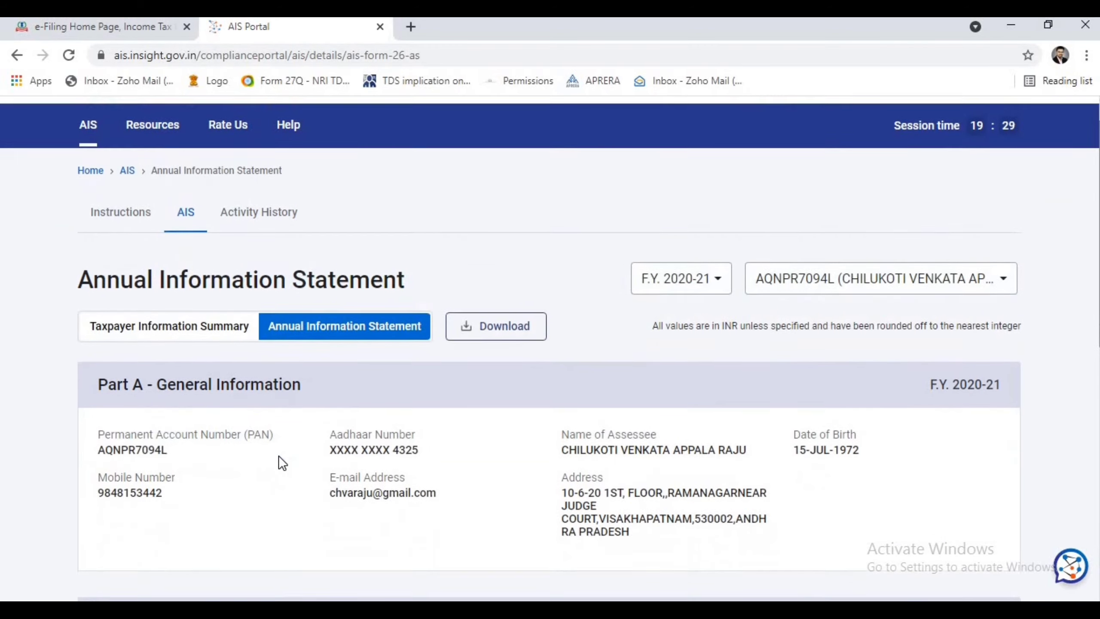
scroll(255, 446, "down", 10)
scroll(233, 425, "up", 13)
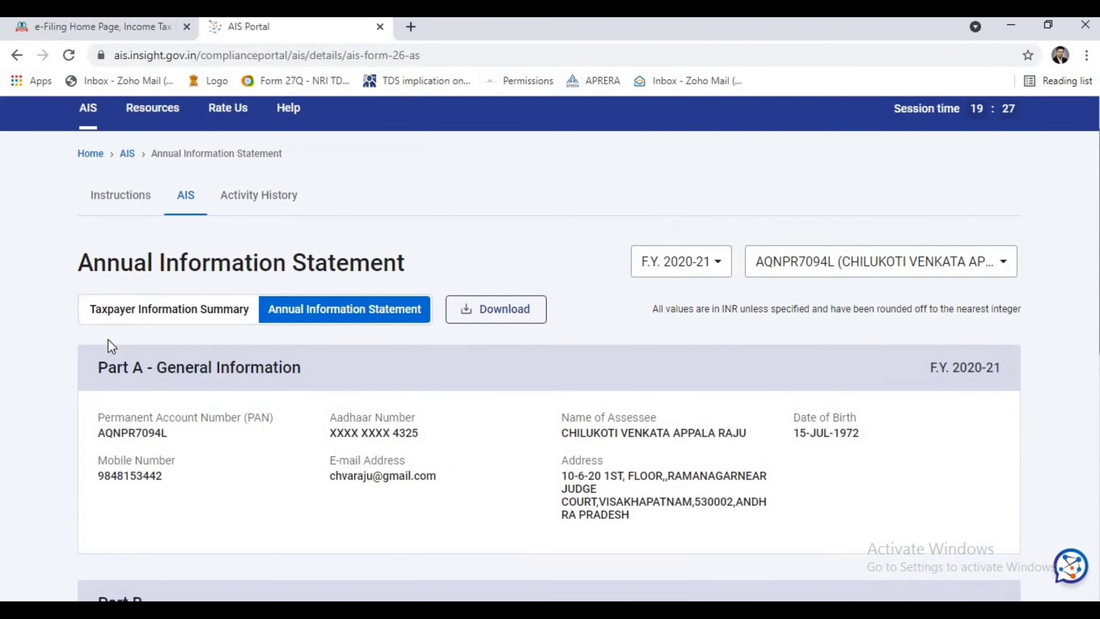
left_click_drag(101, 370, 319, 385)
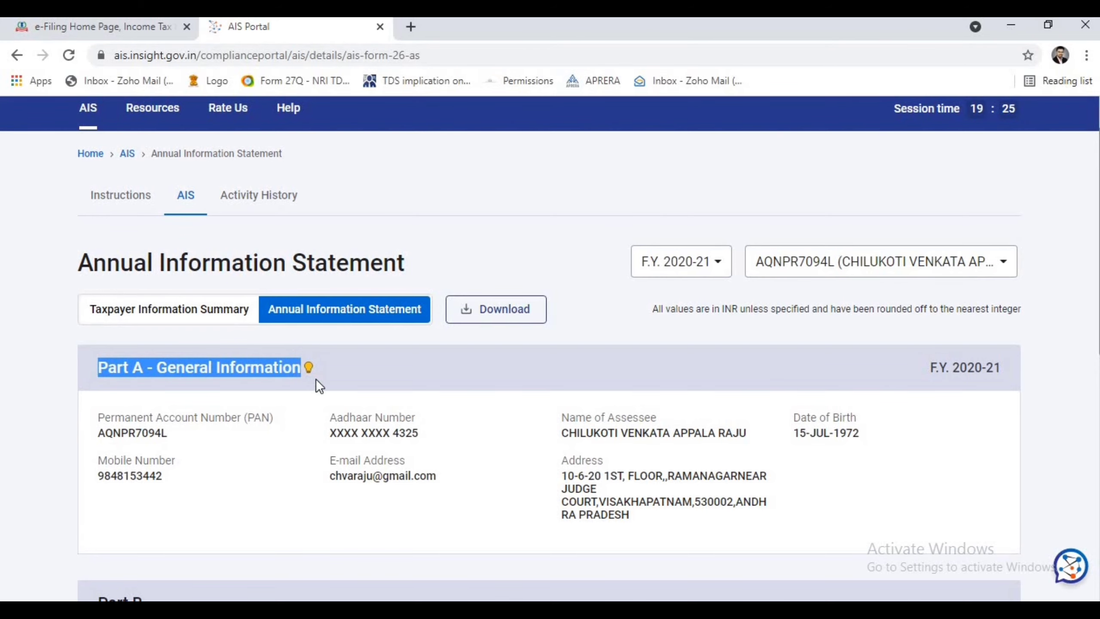
left_click(275, 410)
Step: Scroll down to the Part B TDS/TCS entries for deposit interest and property purchase
scroll(275, 409, "down", 8)
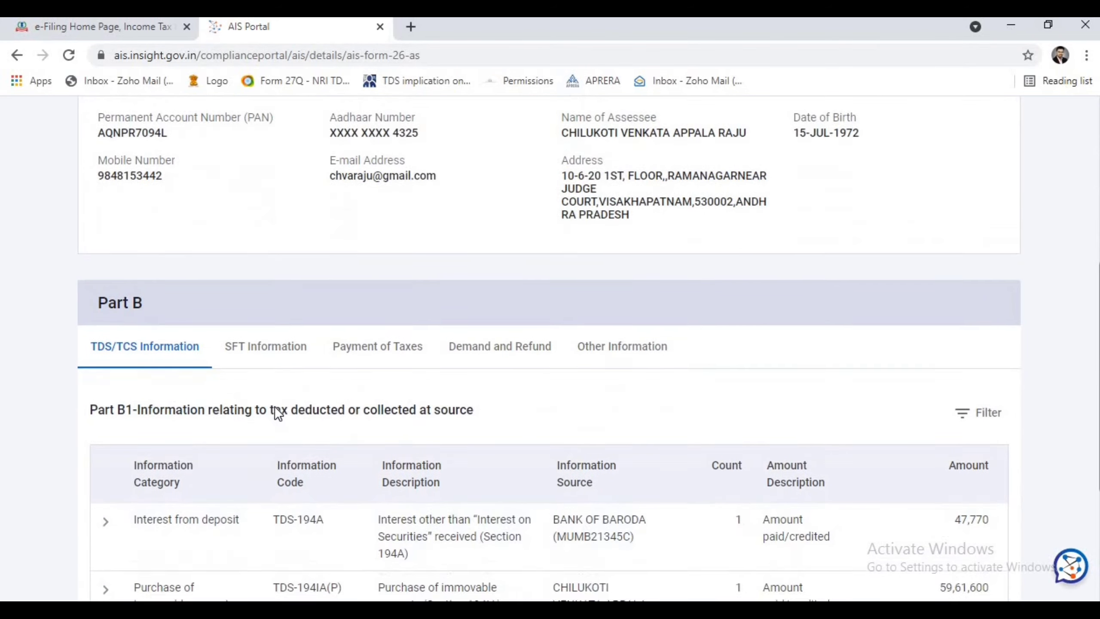
left_click_drag(95, 247, 149, 248)
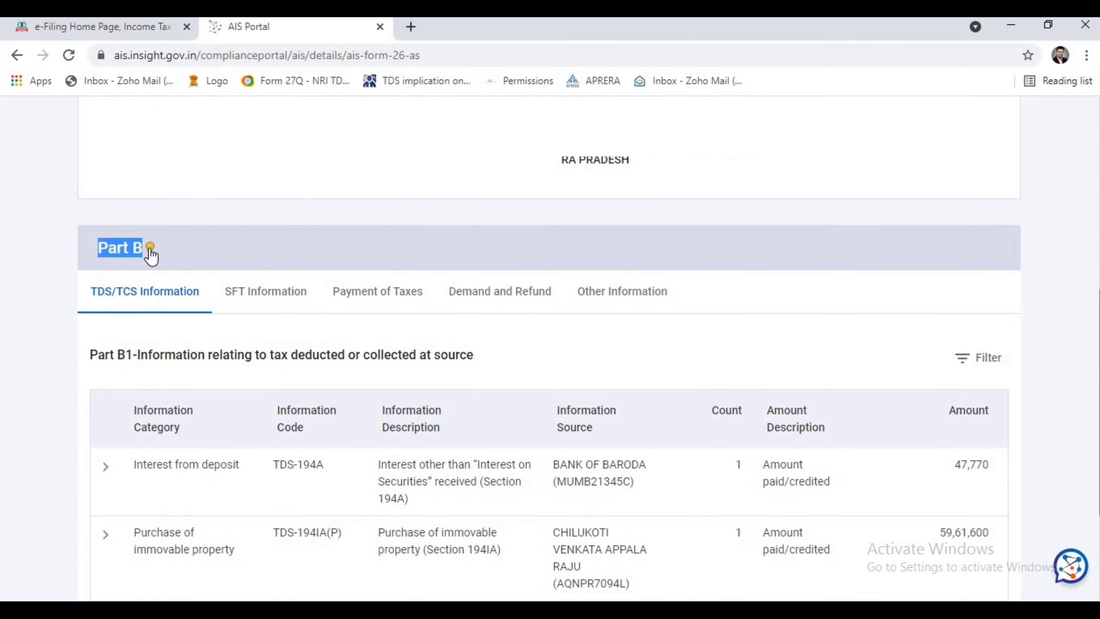
left_click(179, 248)
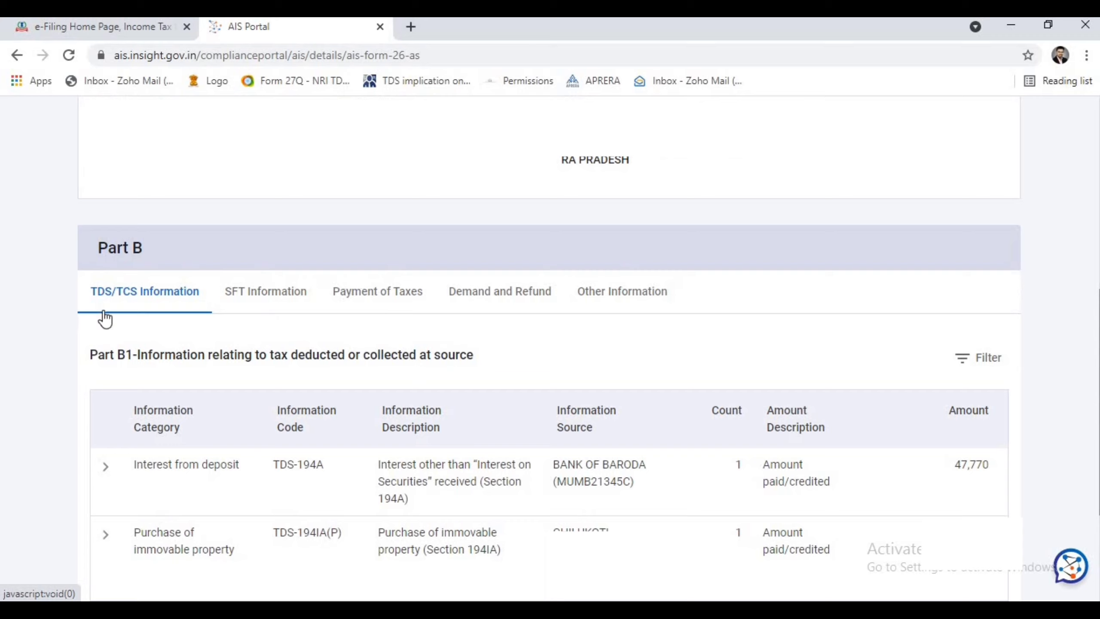
scroll(130, 305, "down", 3)
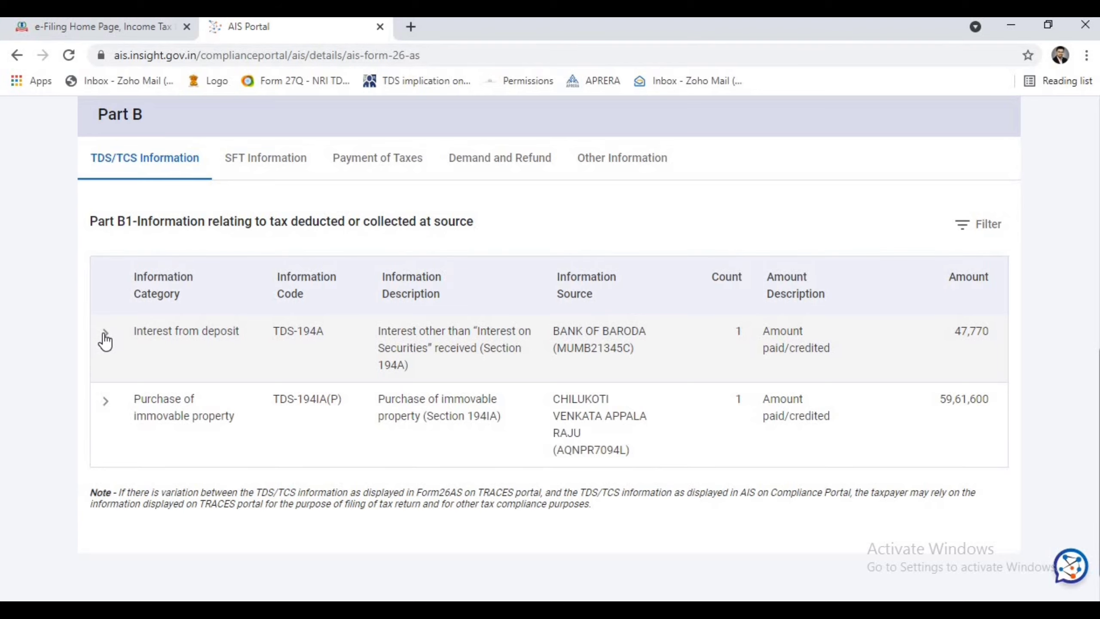
Step: Expand the 47,770 deposit-interest TDS row, check its 3,583 TDS deducted, and open its feedback form
left_click(105, 334)
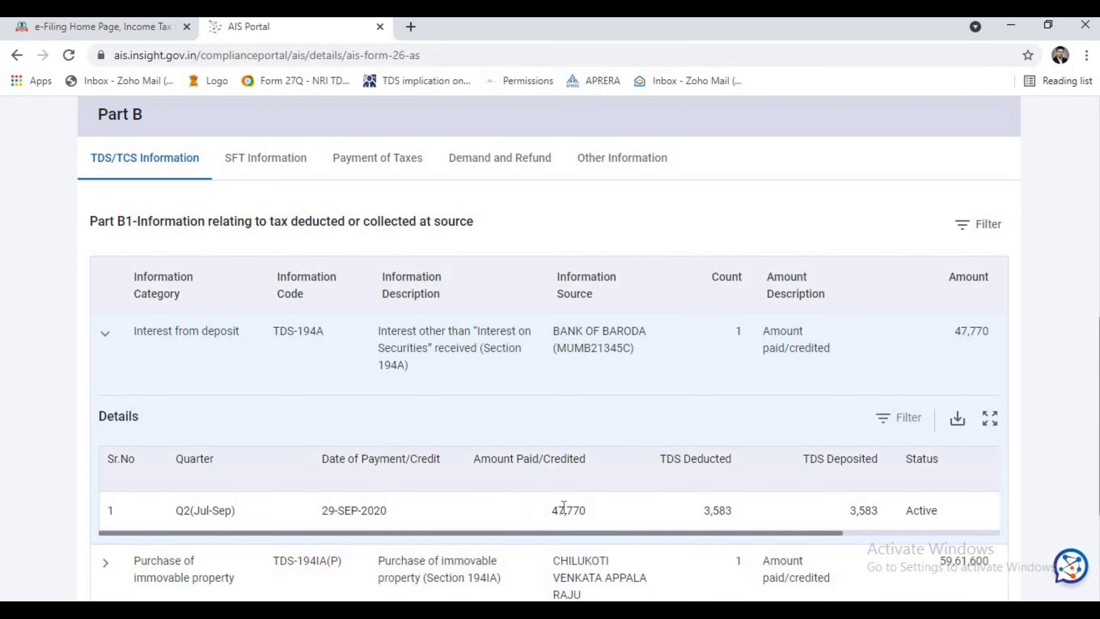
left_click_drag(597, 533, 872, 540)
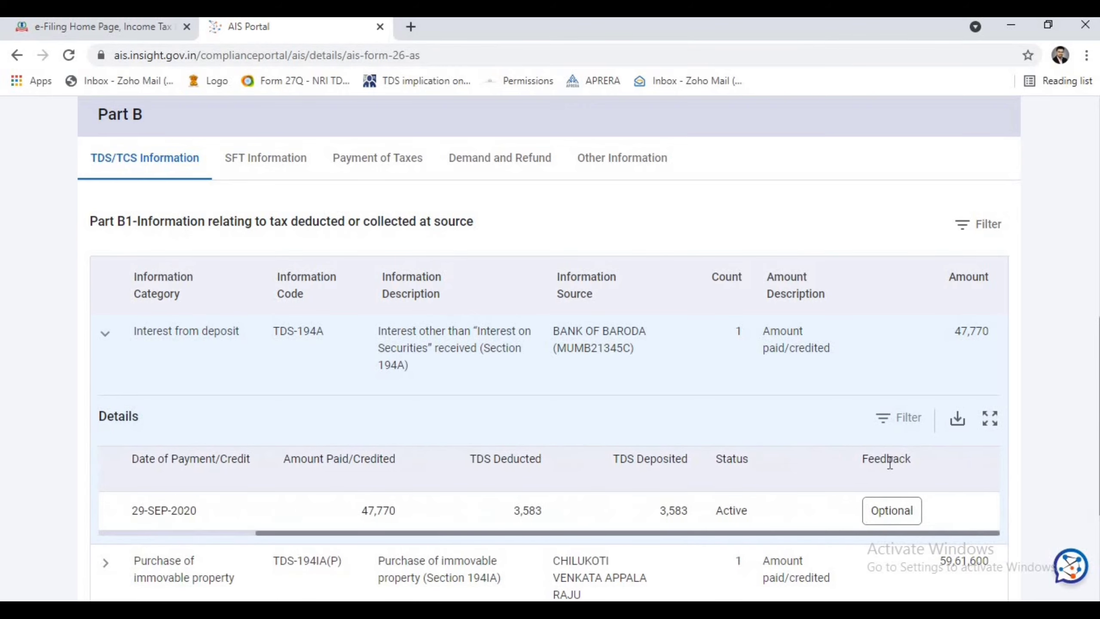
double_click(887, 459)
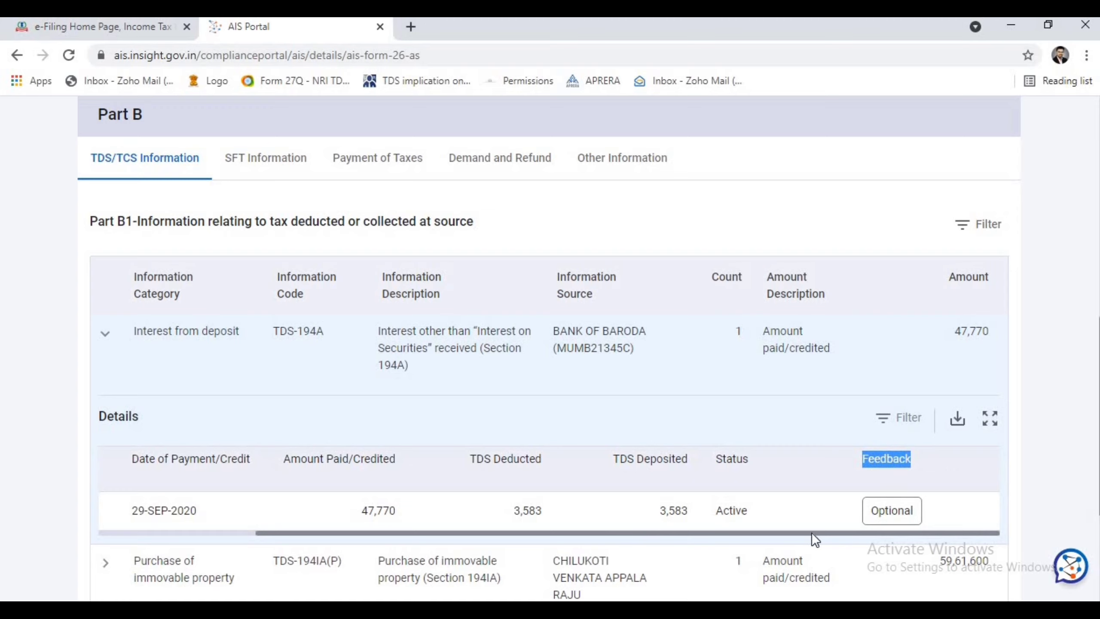
left_click_drag(812, 534, 384, 535)
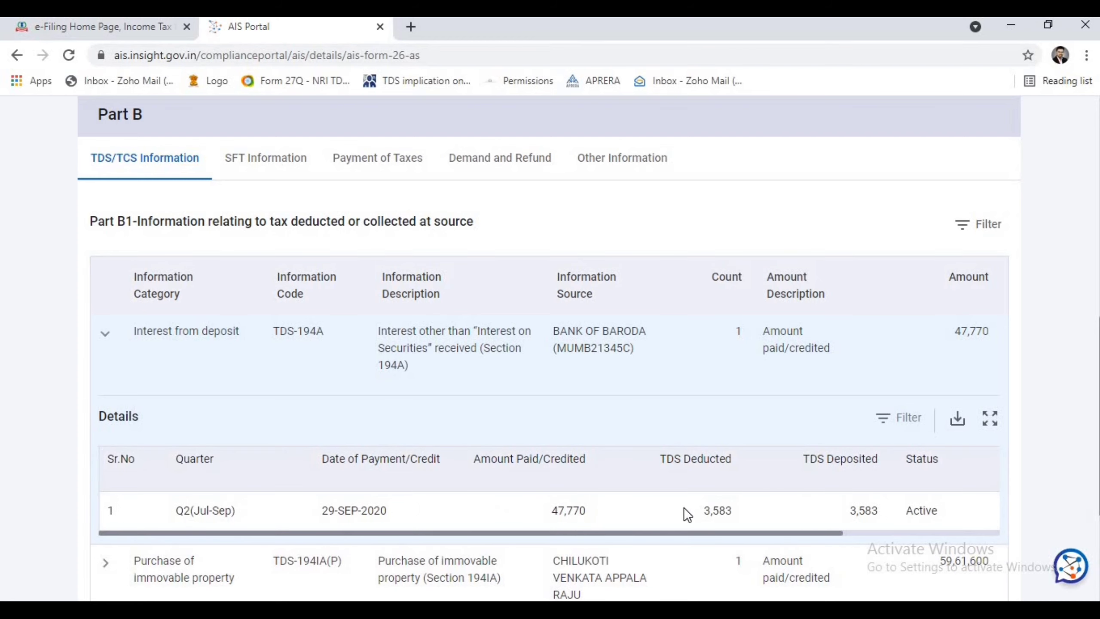
left_click_drag(713, 529, 832, 523)
left_click(872, 530)
left_click_drag(831, 533, 1009, 520)
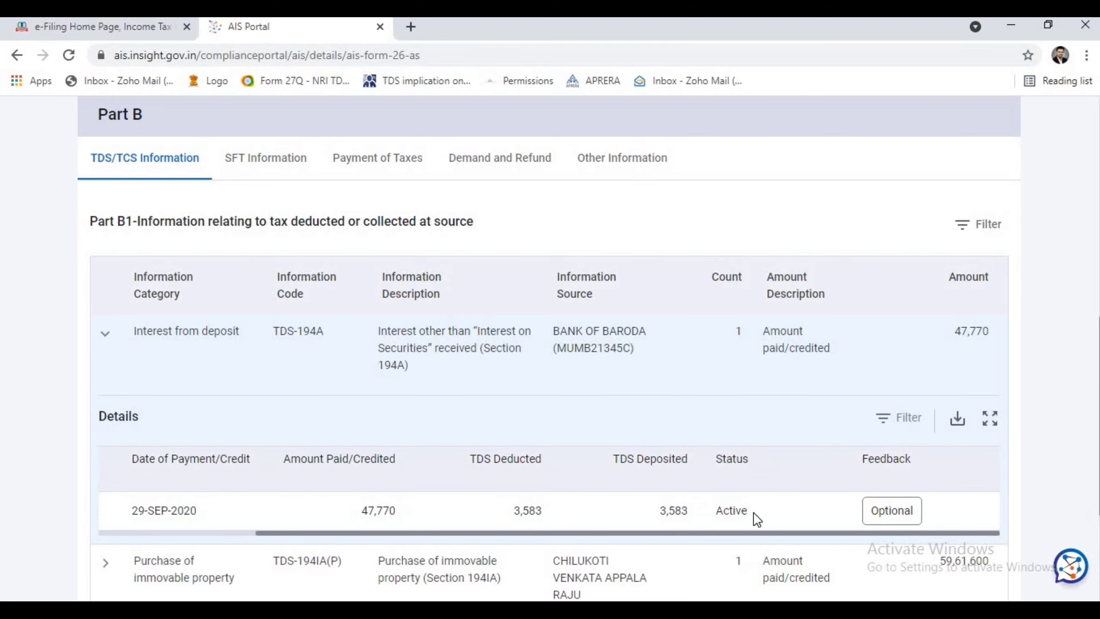
left_click(886, 513)
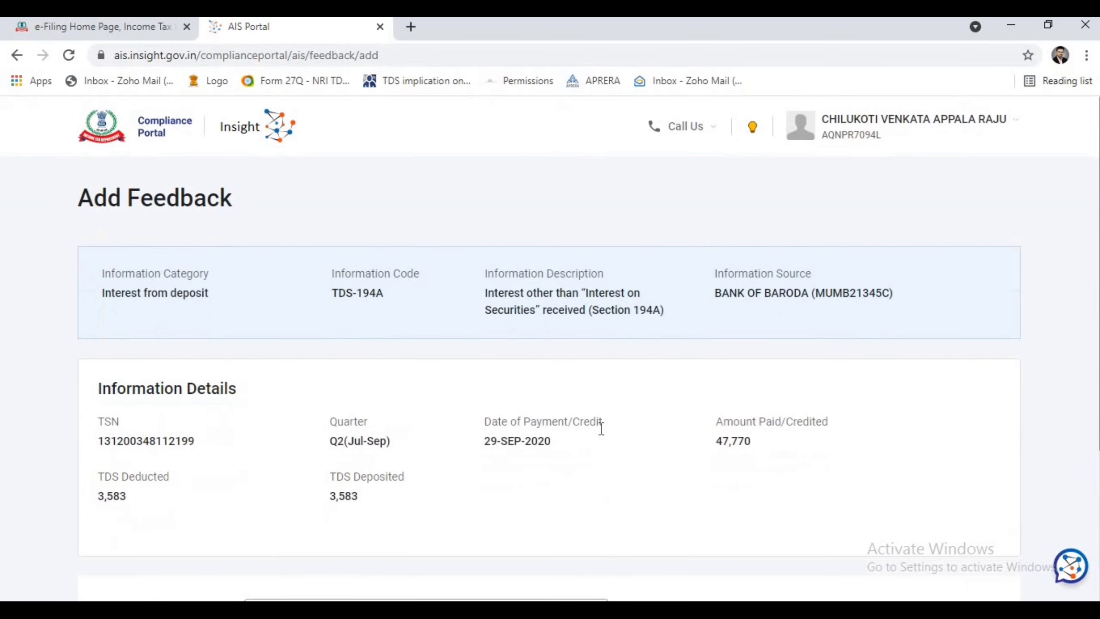
Step: Try feedback types Information is correct, Income is not taxable, and Information is not fully correct
scroll(601, 428, "down", 5)
left_click(545, 408)
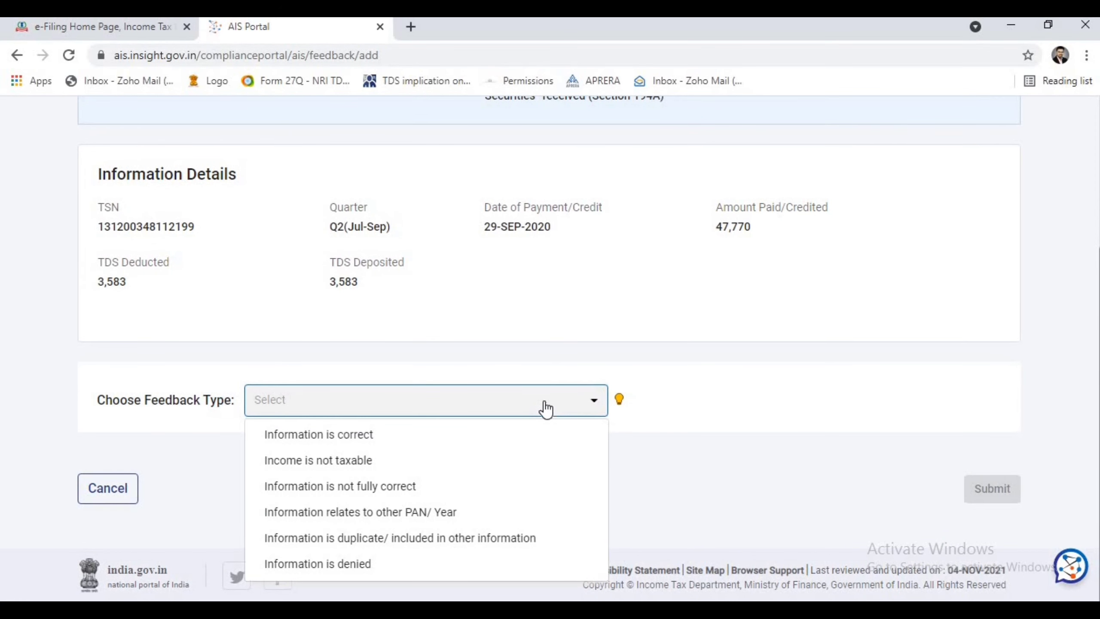
left_click(354, 435)
left_click(422, 410)
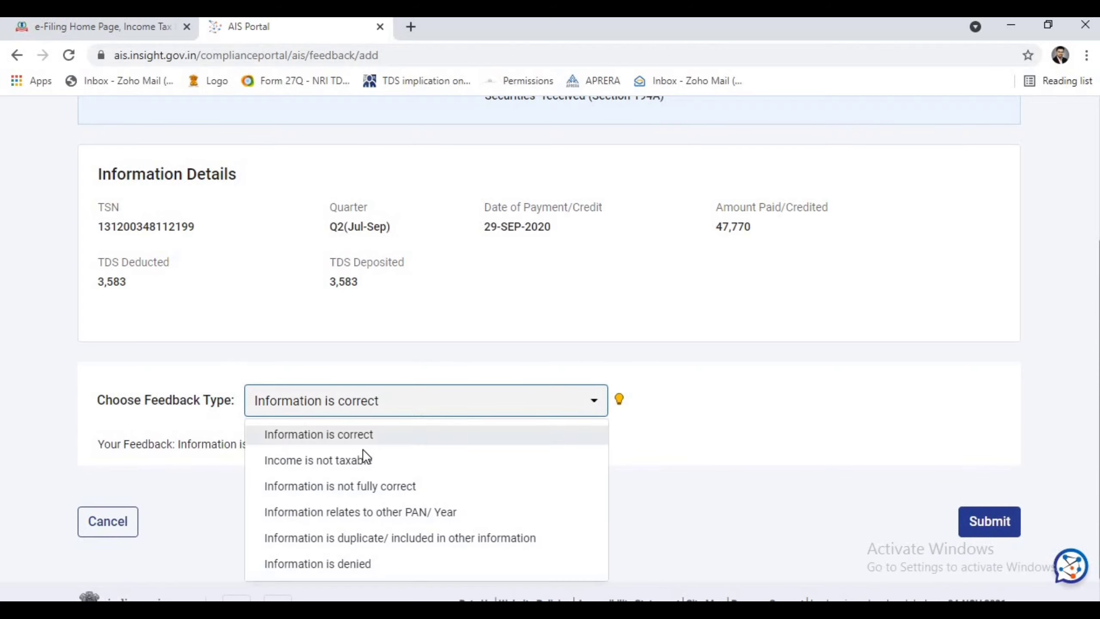
left_click(362, 464)
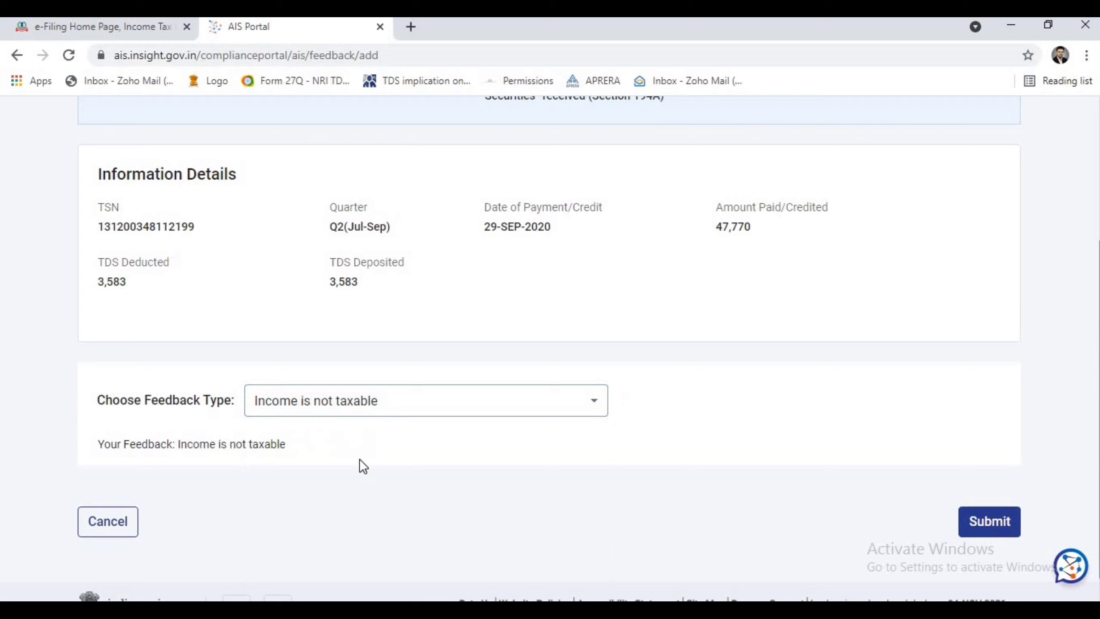
left_click(431, 403)
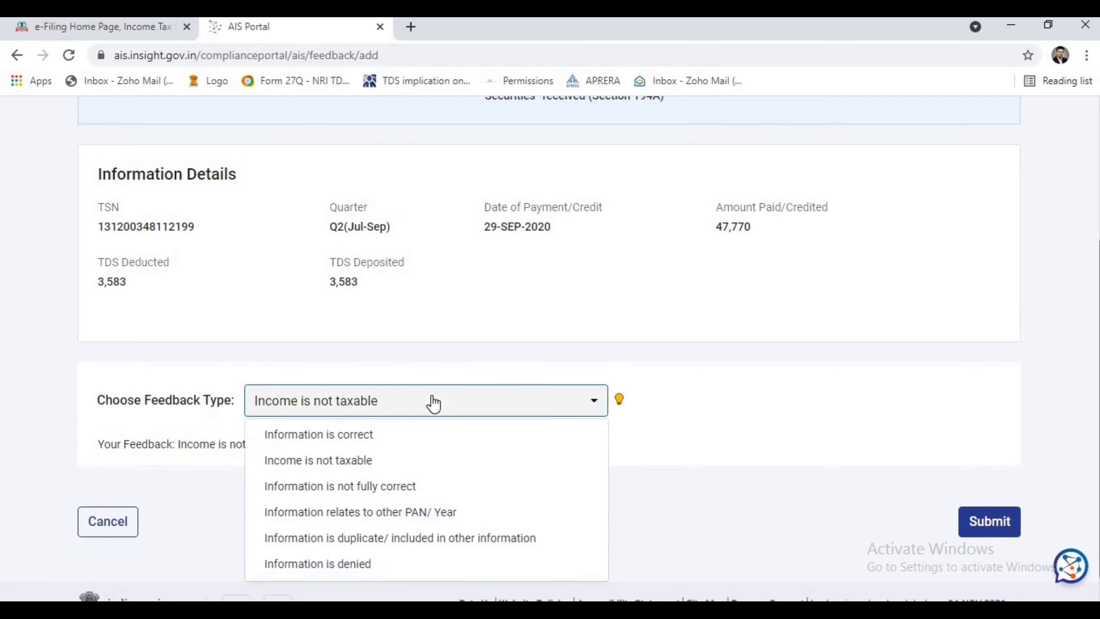
left_click(365, 486)
Step: Check the Amount Paid/Credited value 47770, then choose Information relates to other PAN/ Year
scroll(364, 489, "down", 5)
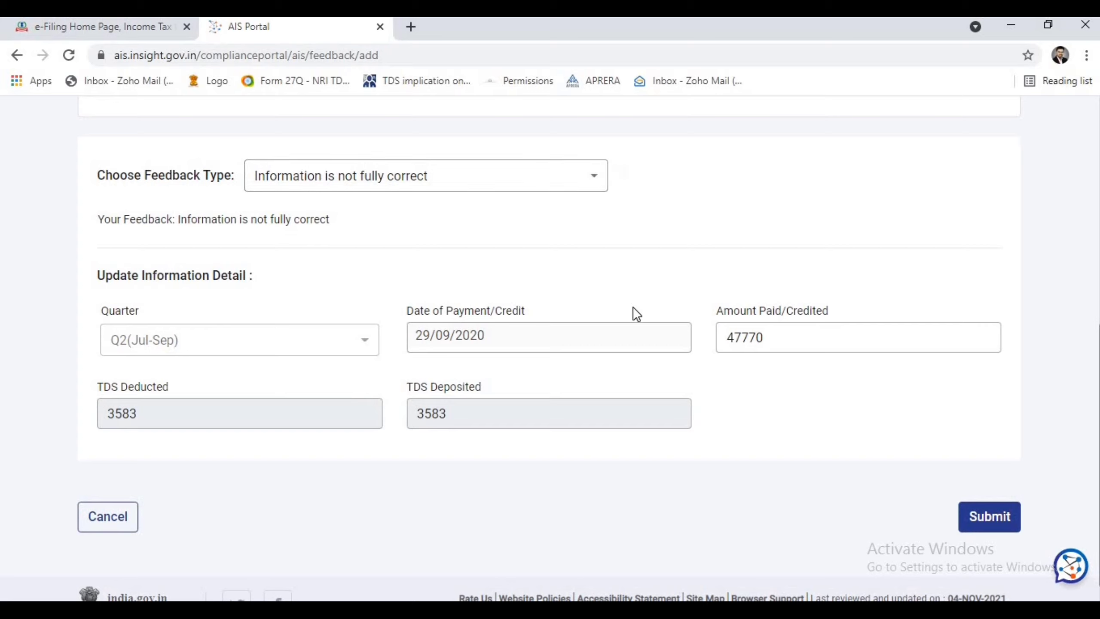
left_click(793, 336)
left_click(521, 186)
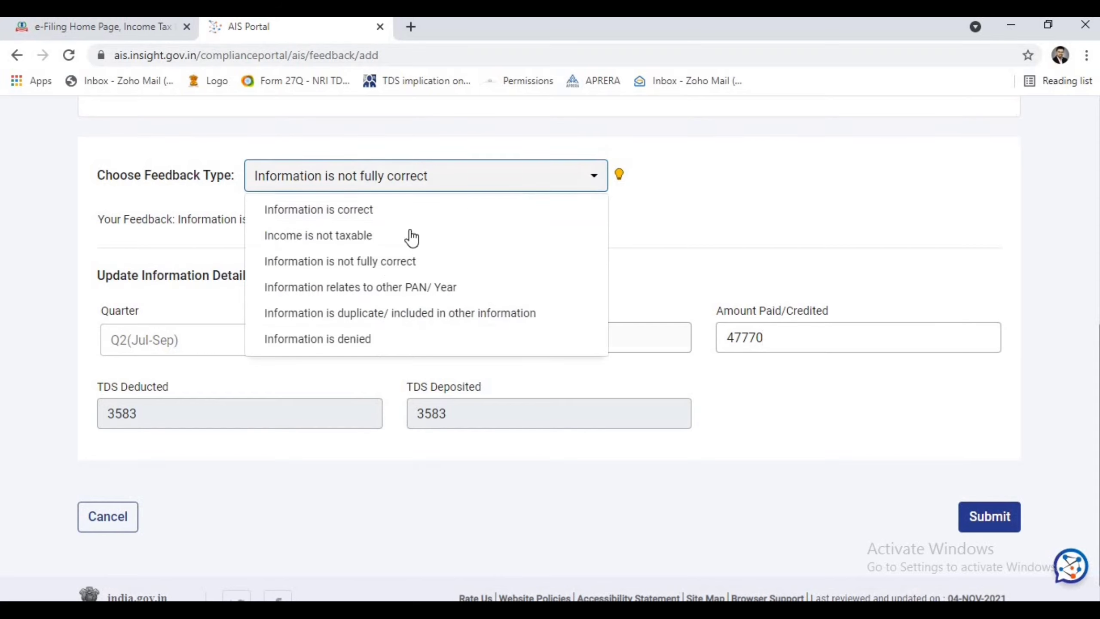
left_click(386, 288)
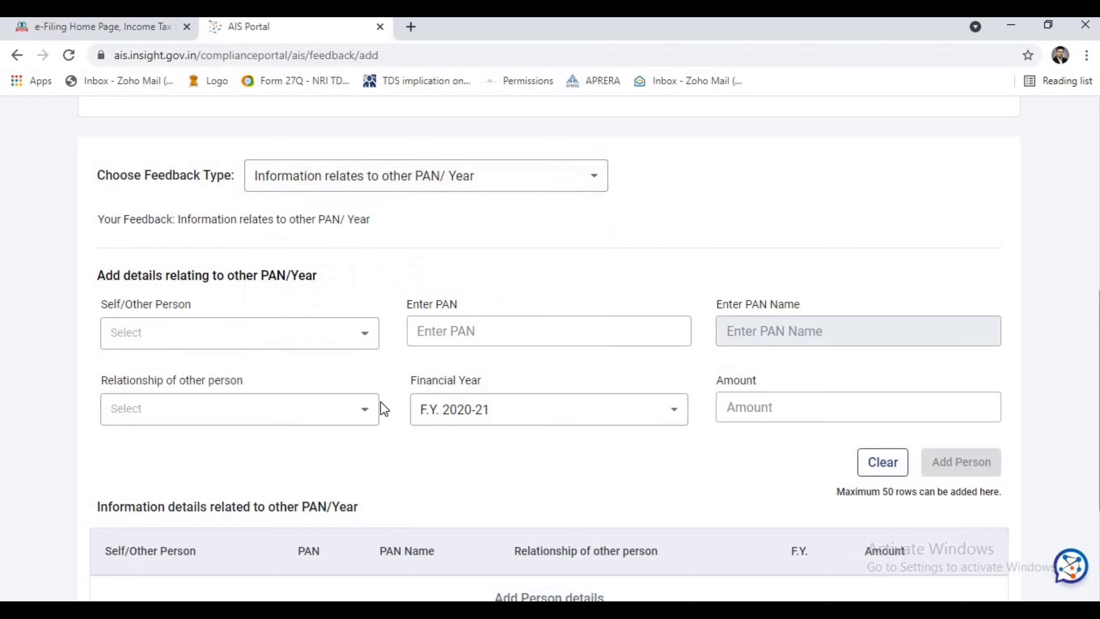
Step: Try the Self/Other Person dropdown and the Amount field without entering anything
left_click(231, 346)
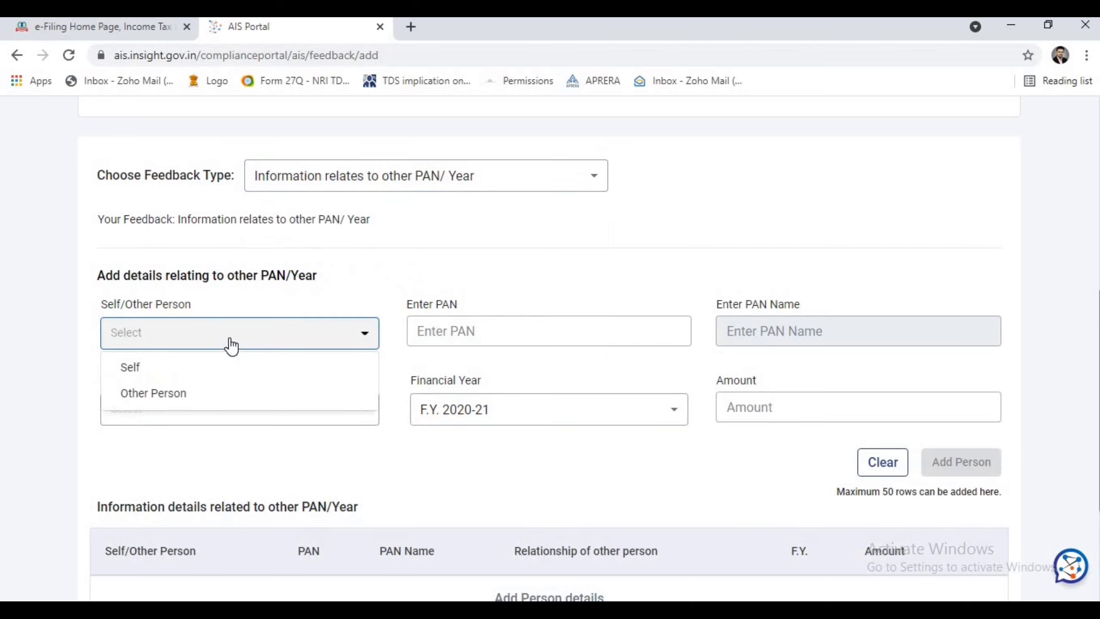
left_click(229, 345)
left_click(228, 345)
left_click(427, 328)
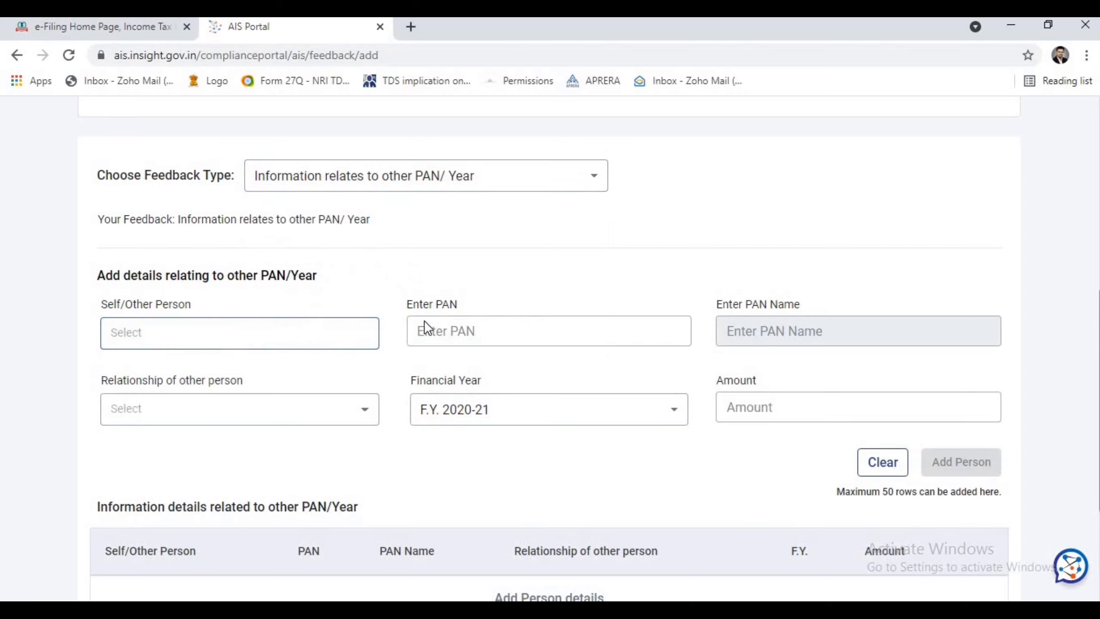
left_click(757, 398)
scroll(756, 398, "down", 5)
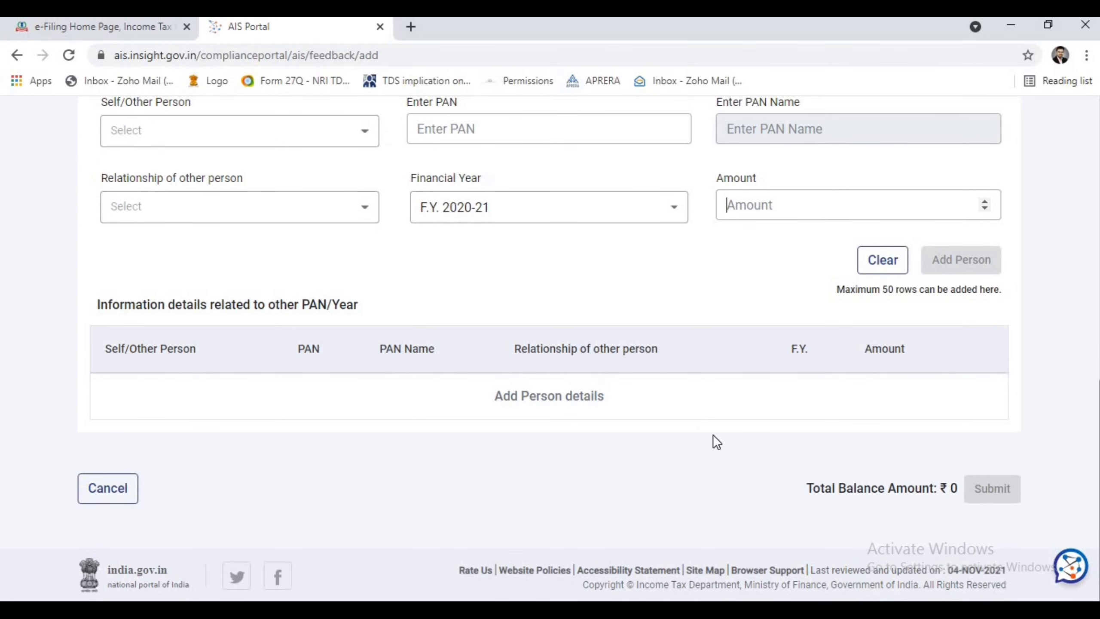
scroll(717, 441, "up", 9)
Step: Pick the duplicate-information feedback type, then change it to Information is denied
left_click(370, 433)
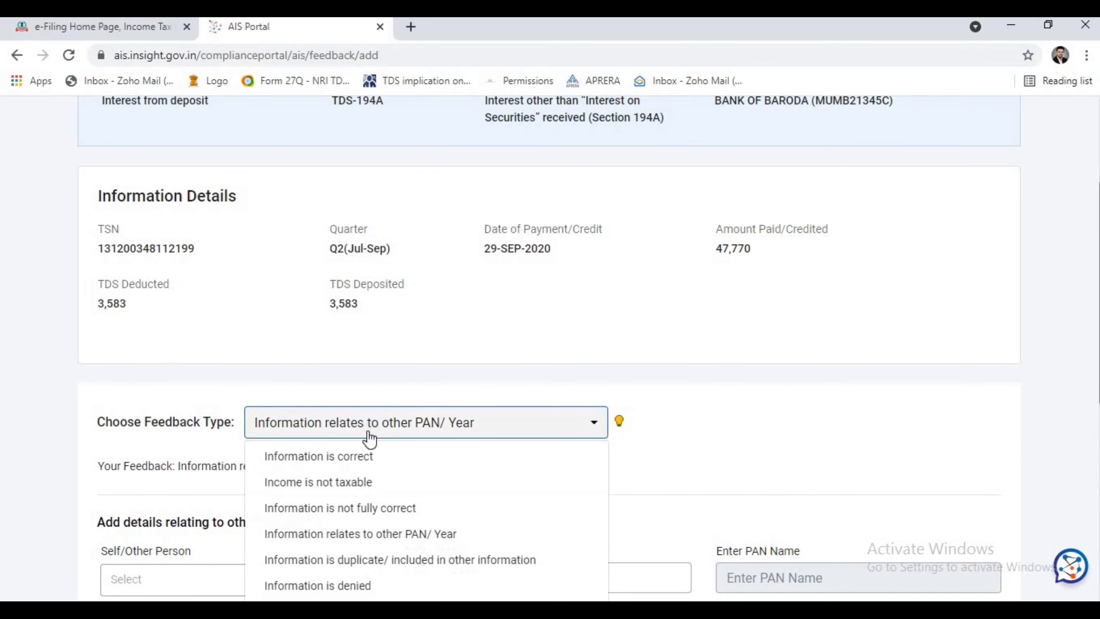
left_click(420, 566)
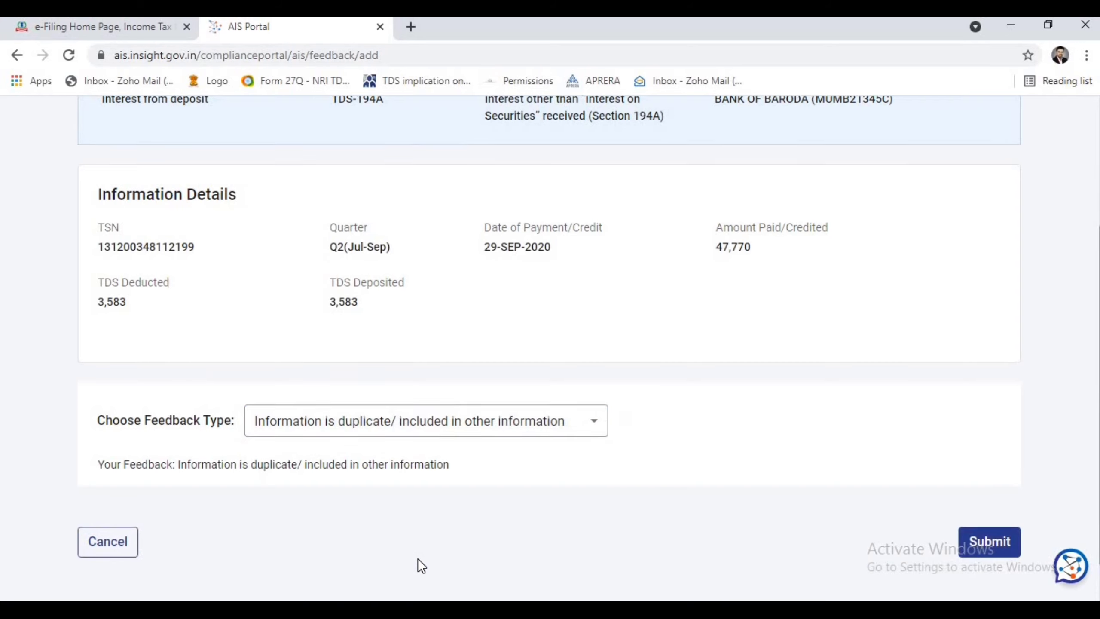
scroll(420, 565, "down", 1)
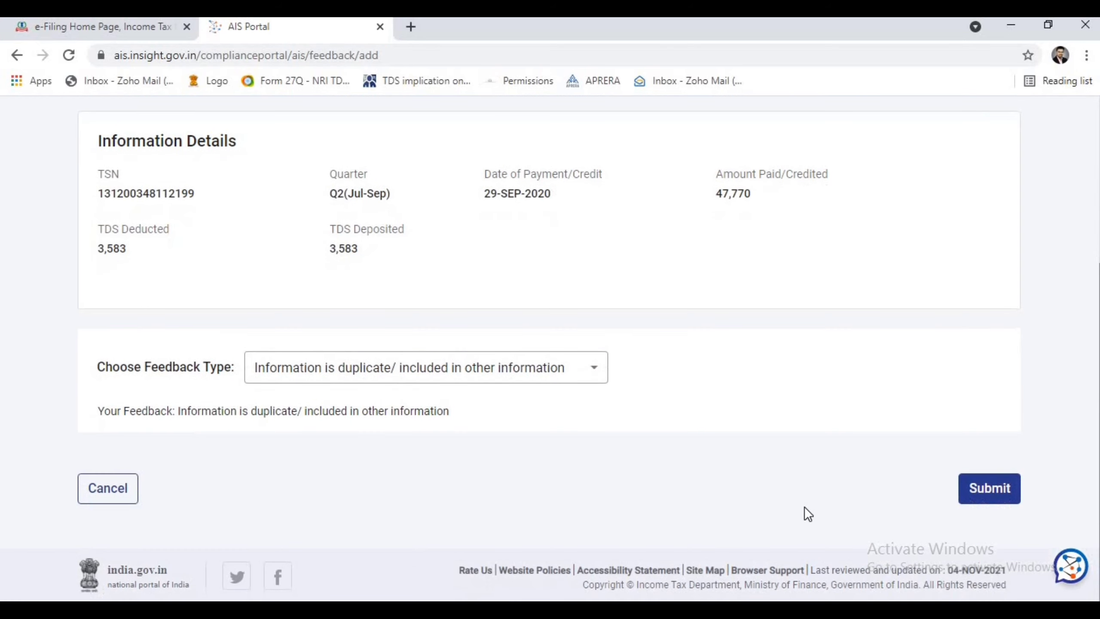
left_click(508, 374)
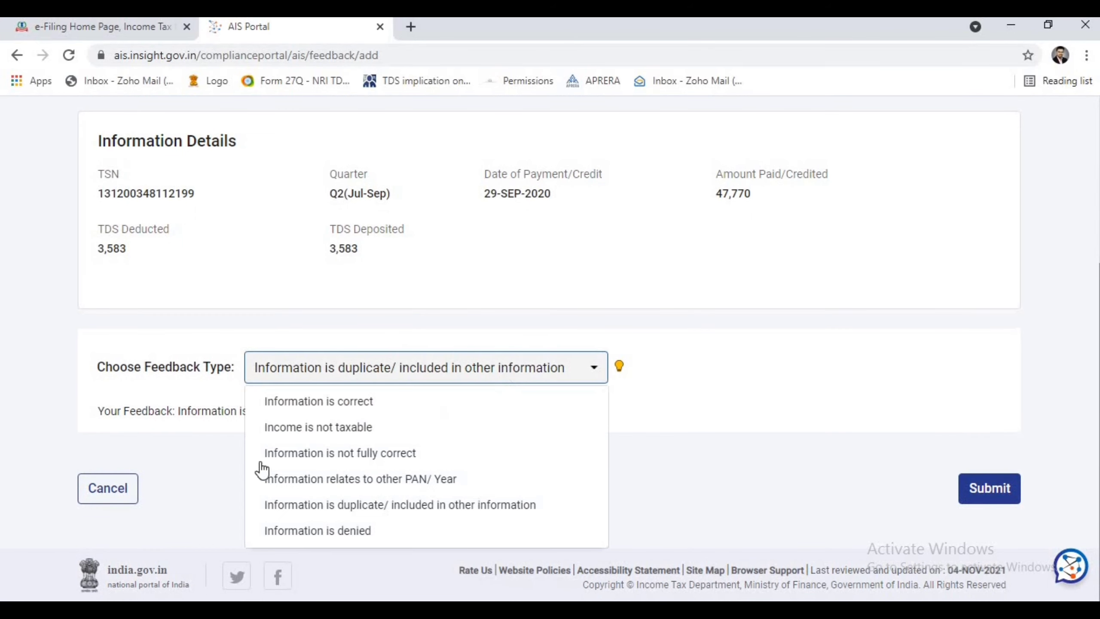
left_click(319, 529)
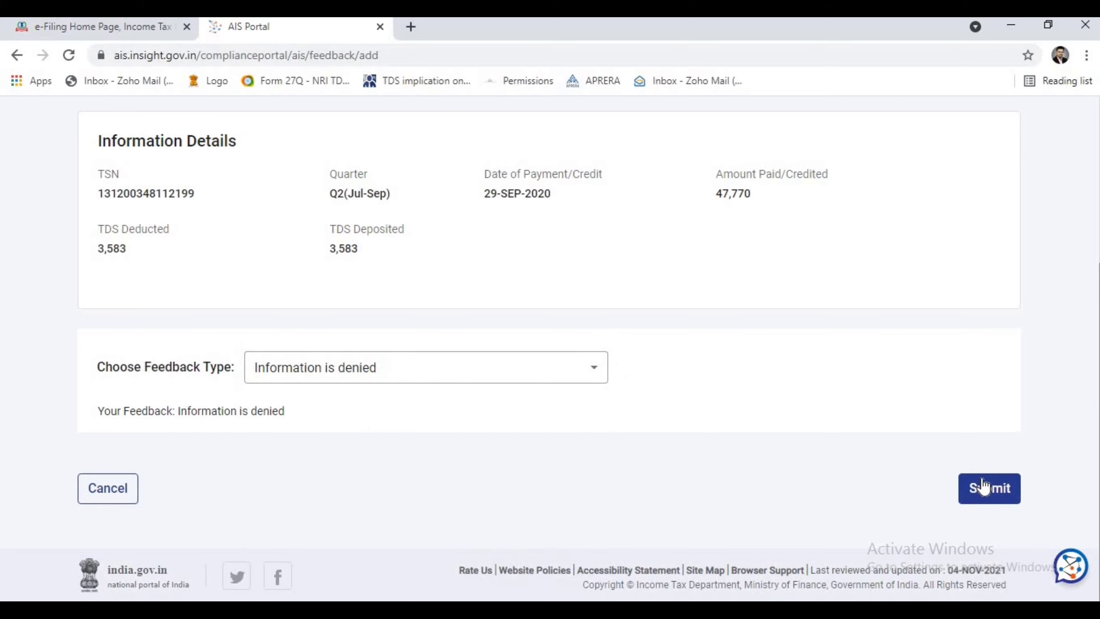
scroll(749, 304, "up", 1)
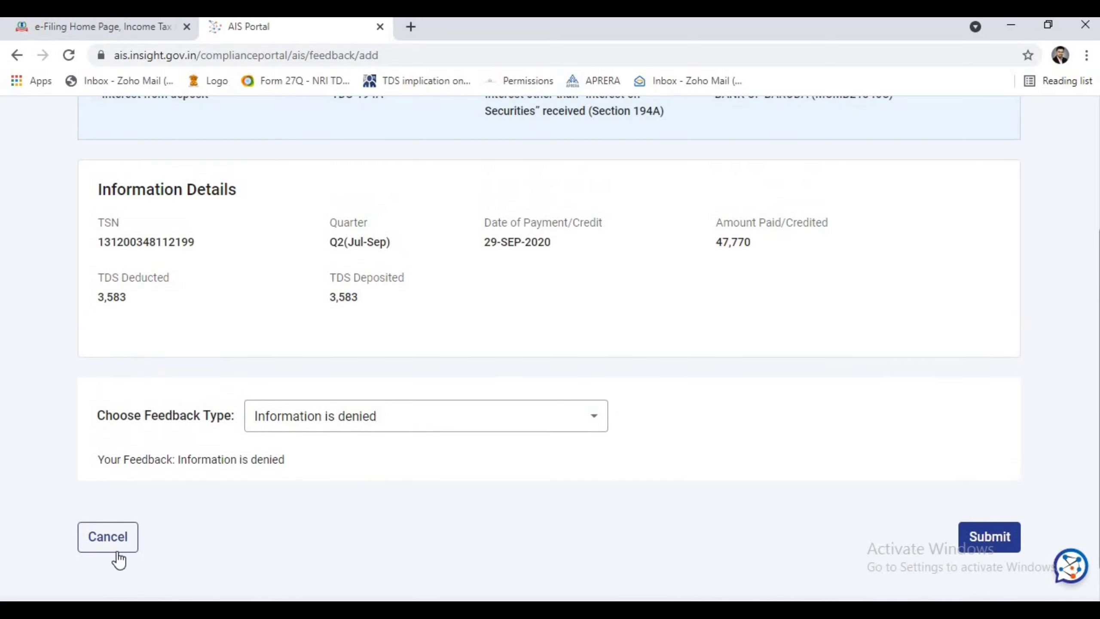
Step: Cancel the feedback form and expand the Purchase of immovable property TDS entry
left_click(106, 537)
scroll(368, 449, "down", 12)
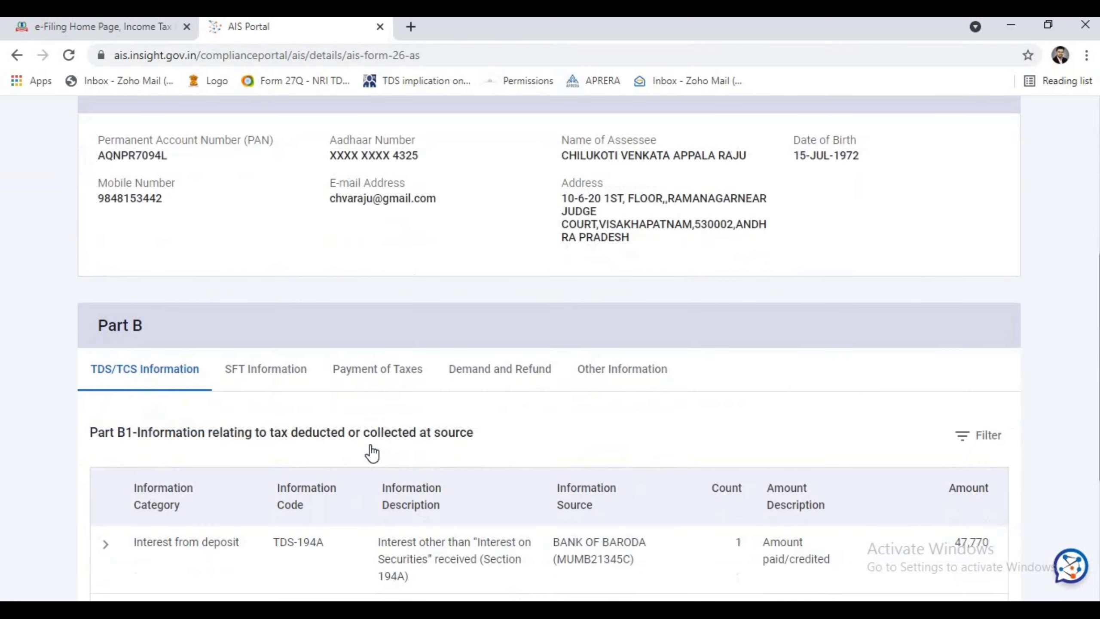
left_click(107, 347)
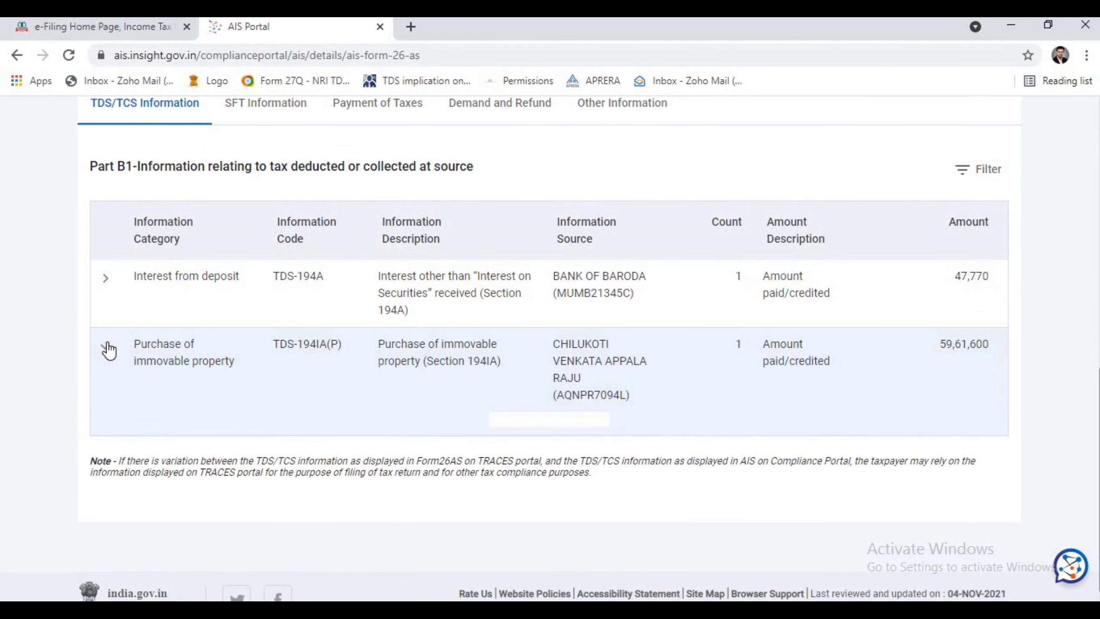
Step: Scroll through the property purchase Details table and down to the Part B2 SFT section
scroll(327, 463, "down", 2)
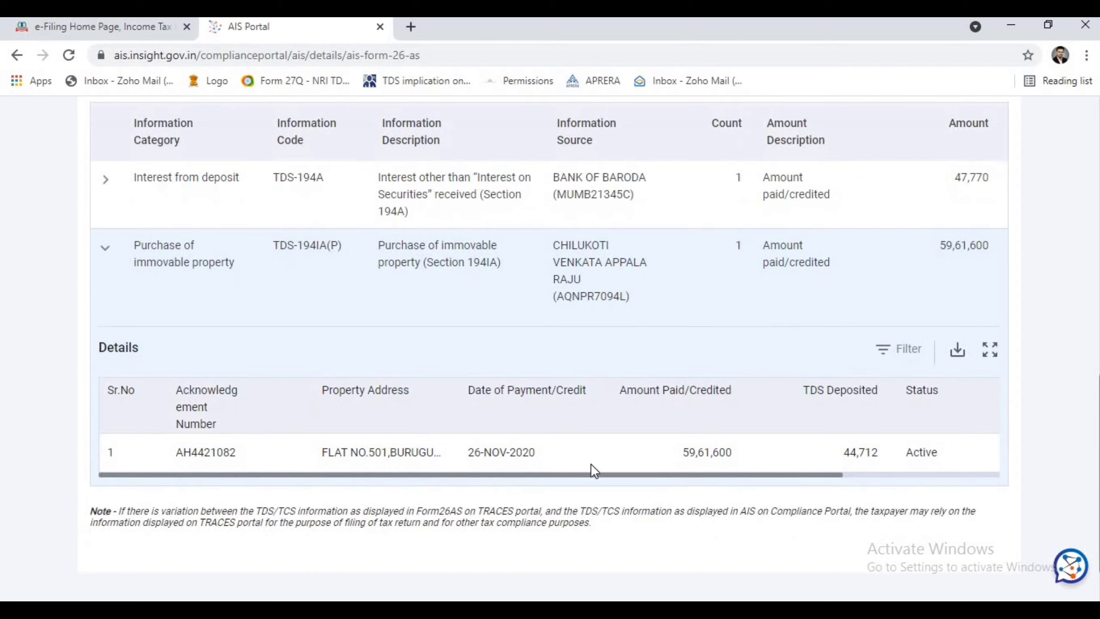
scroll(595, 473, "right", 1)
scroll(862, 451, "right", 5)
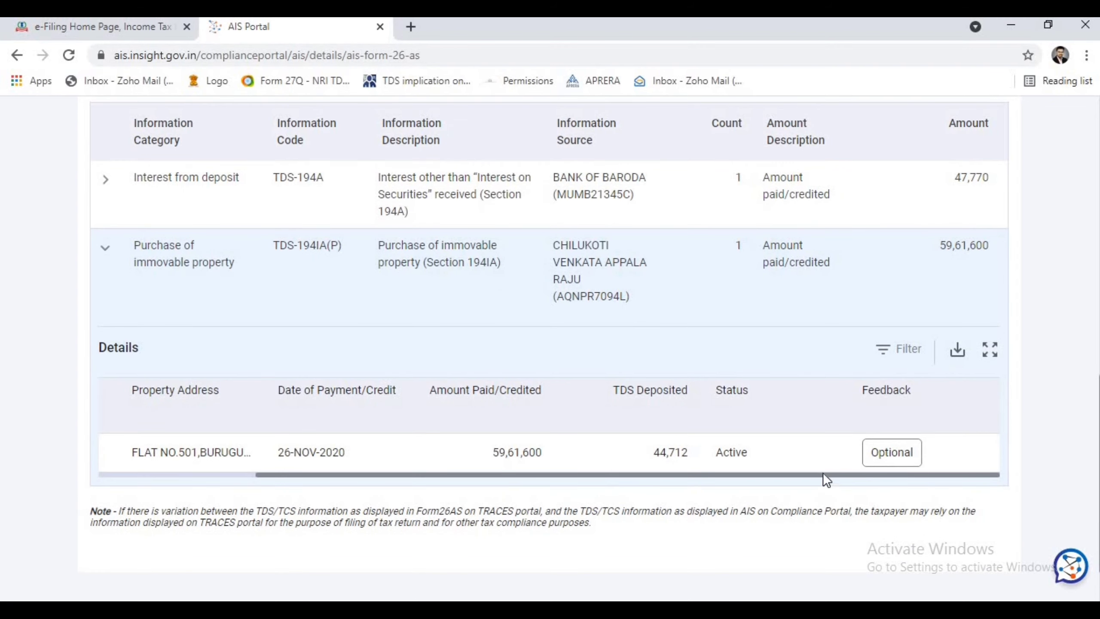
left_click_drag(824, 472, 392, 487)
scroll(392, 487, "up", 4)
scroll(392, 486, "down", 6)
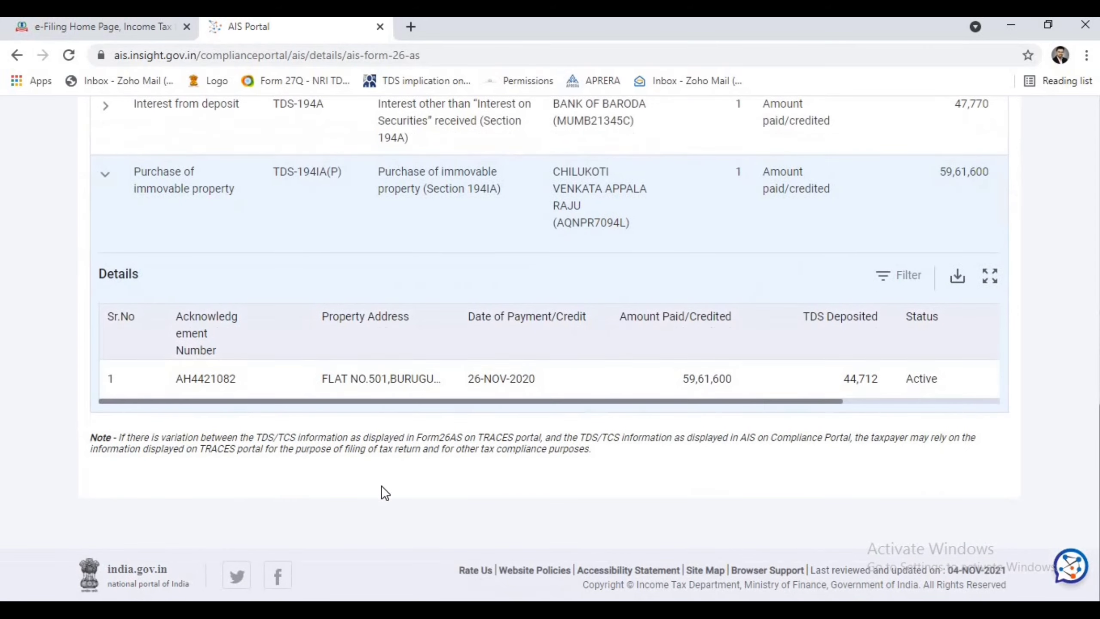
scroll(382, 491, "up", 7)
Step: Review the SFT savings-bank interest details, then view tax payments of 44,712 and 41,250
left_click(260, 245)
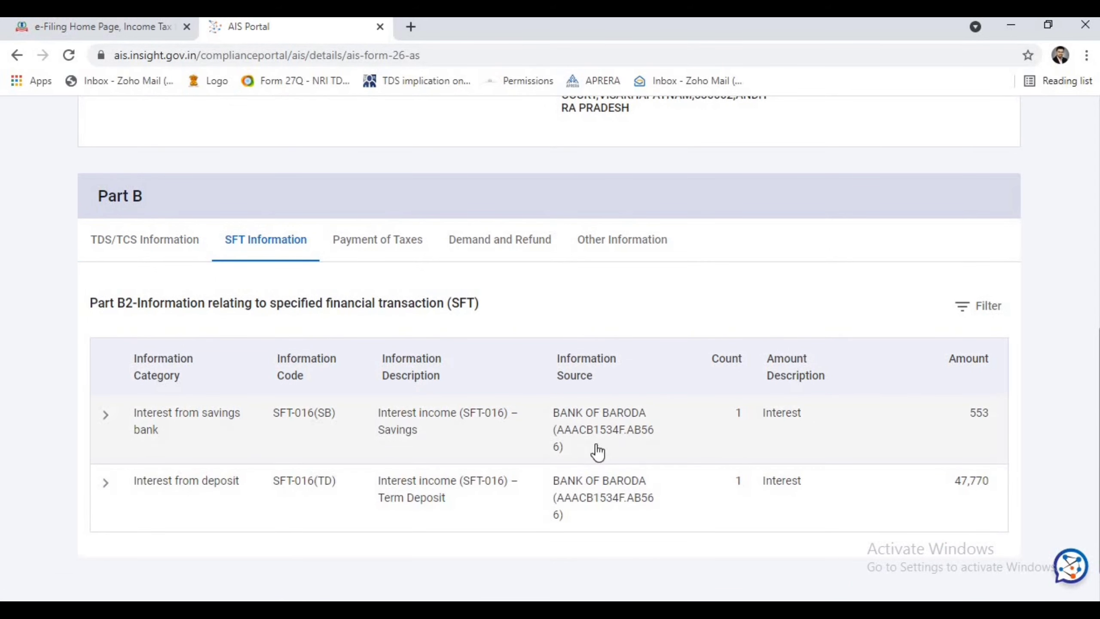
left_click(106, 416)
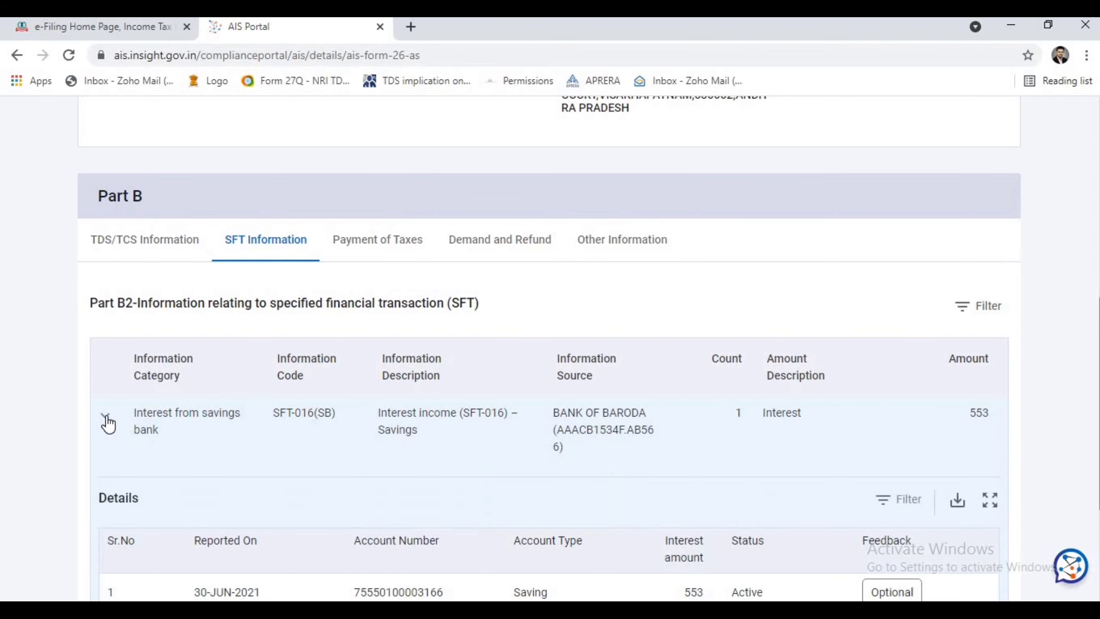
scroll(108, 422, "down", 3)
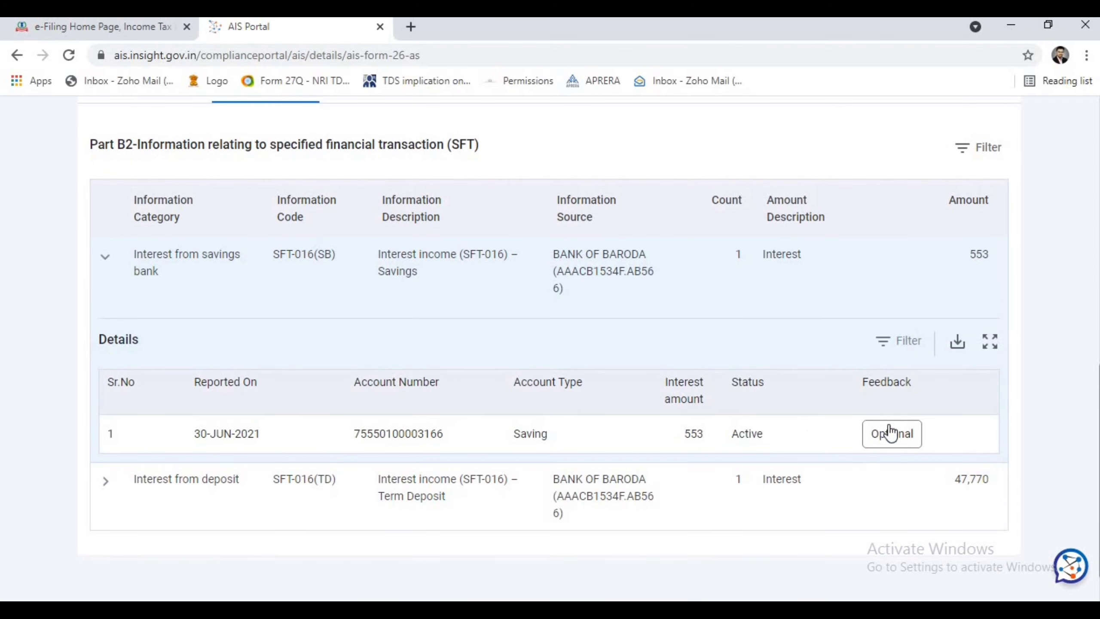
left_click_drag(872, 383, 931, 389)
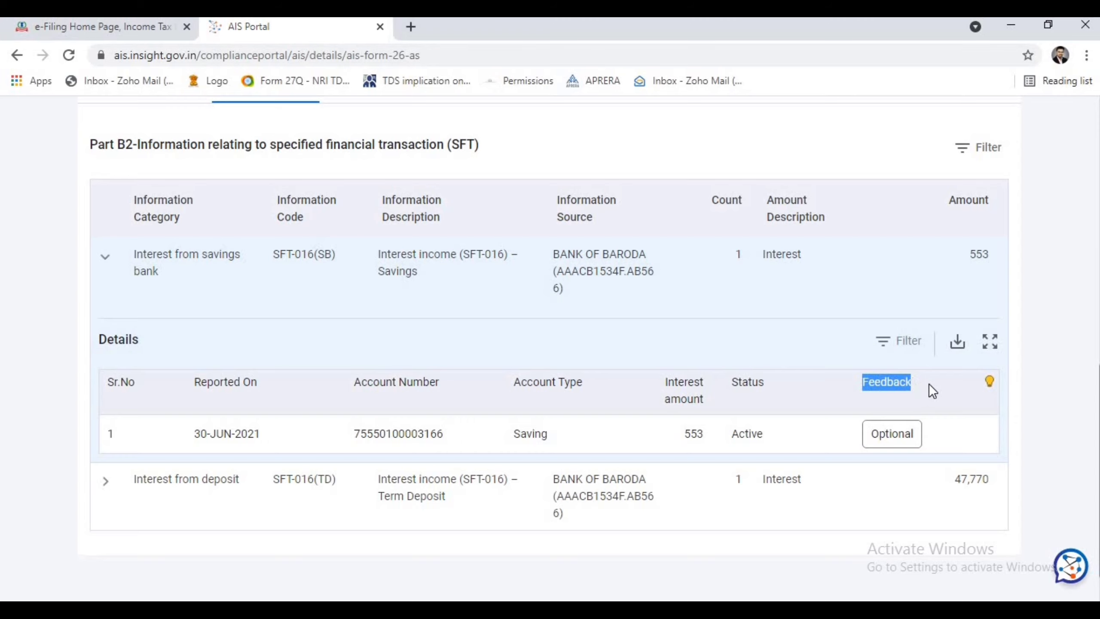
scroll(931, 388, "up", 5)
left_click(375, 364)
scroll(356, 471, "down", 5)
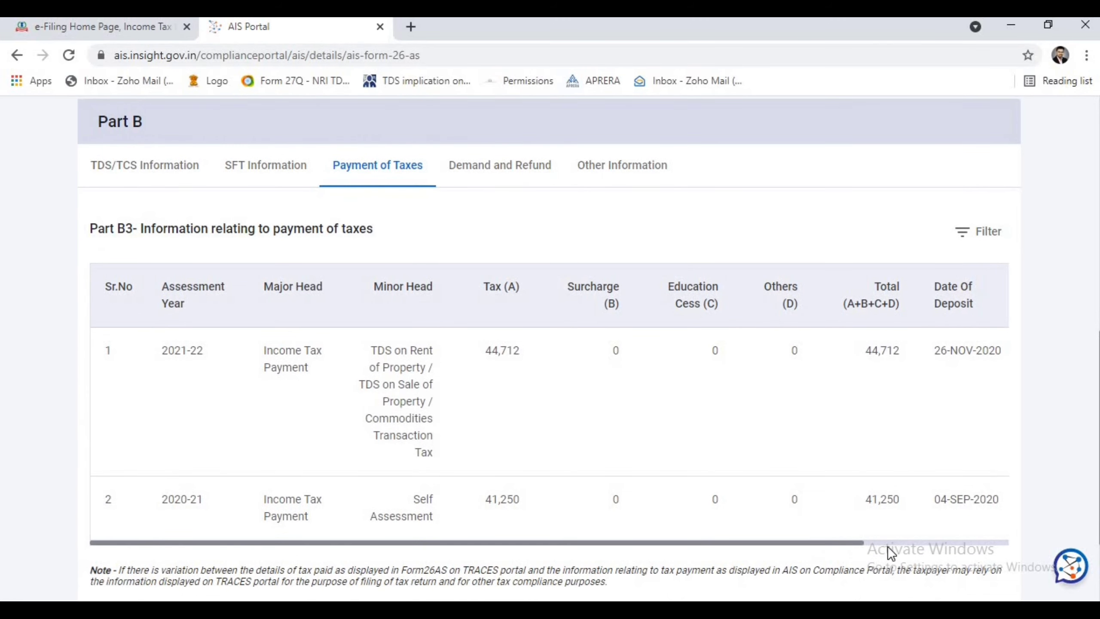
Step: Check the first tax payment's challan number, then switch to the empty Demand and Refund section
left_click(893, 541)
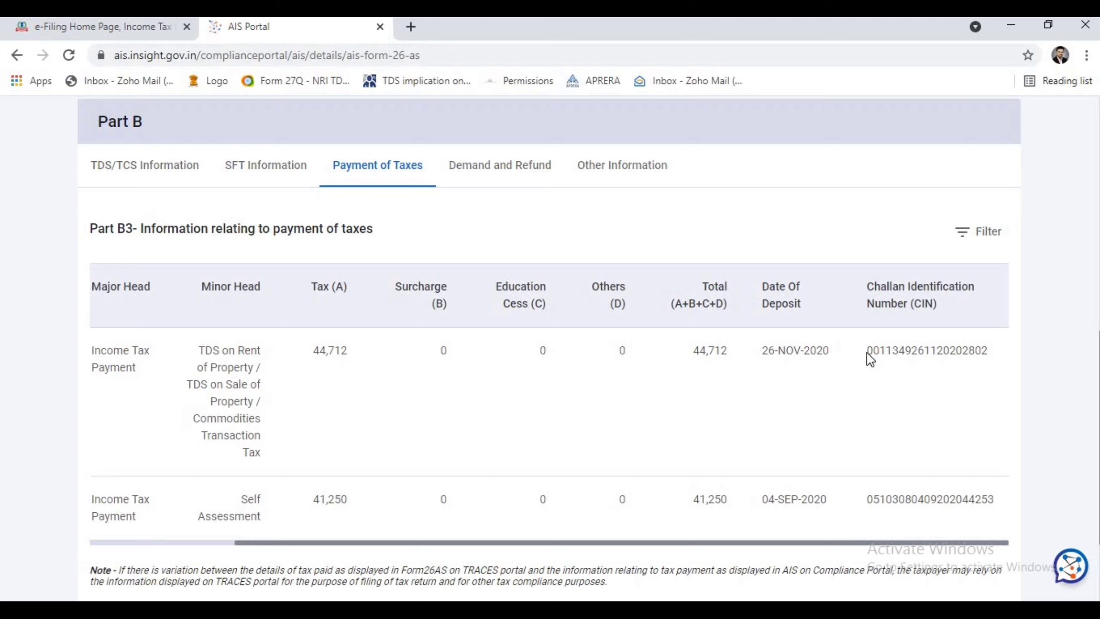
left_click_drag(866, 352, 1004, 350)
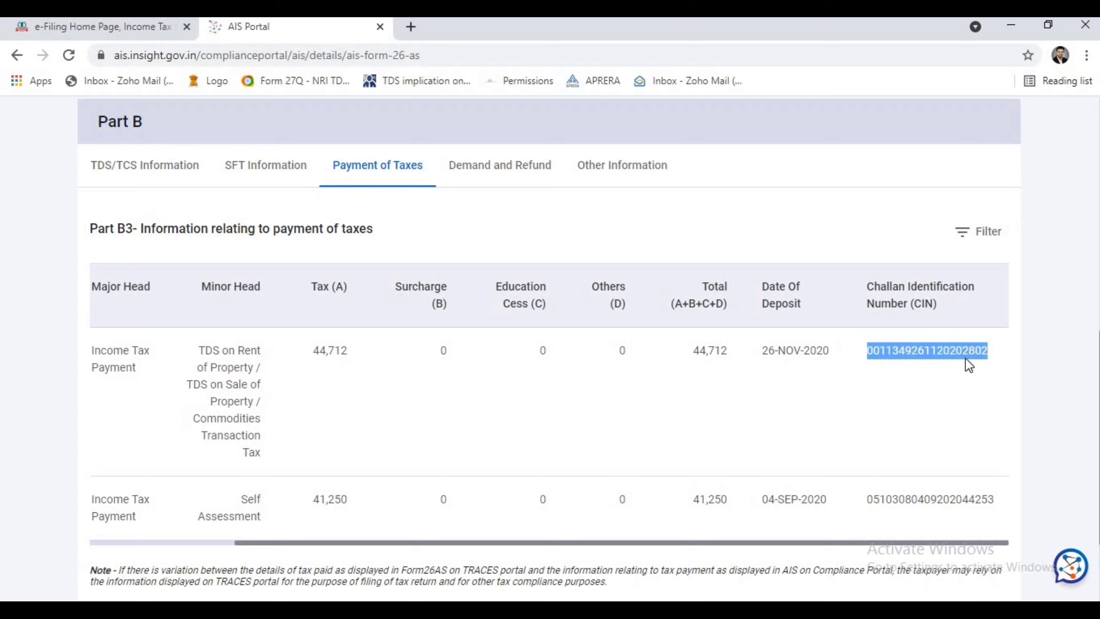
left_click(956, 437)
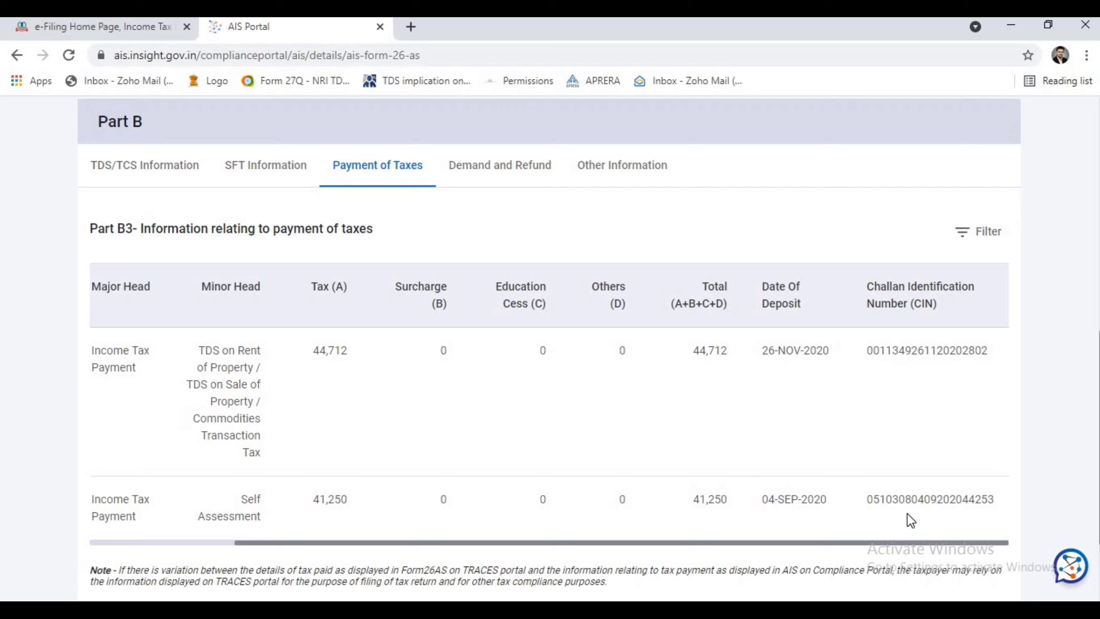
left_click(511, 171)
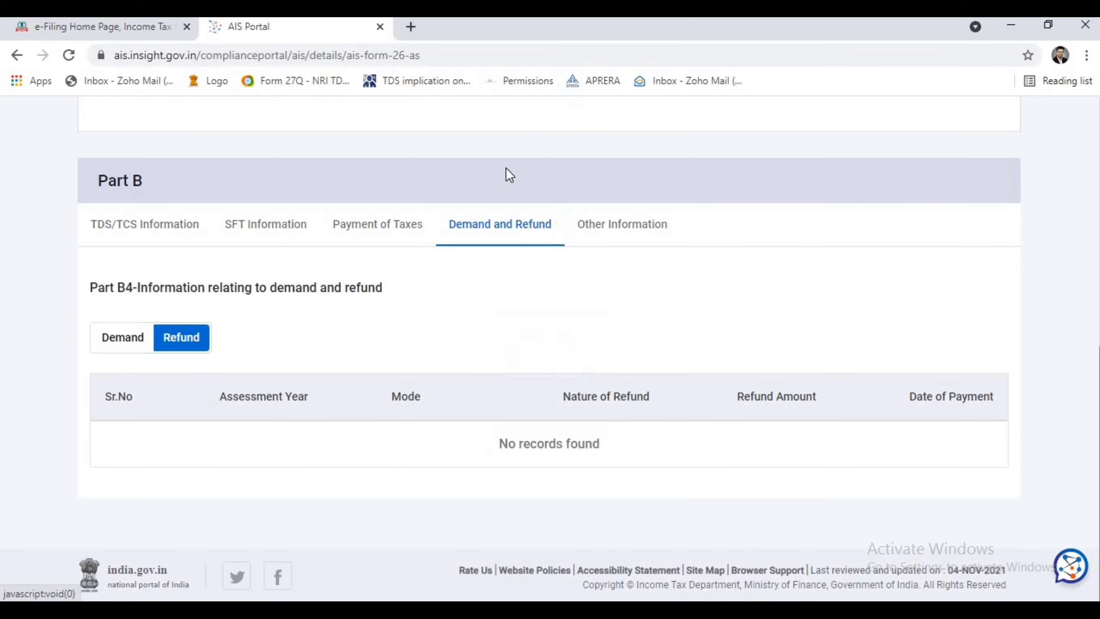
Step: View Demand, Refund and Other Information, then return via Instructions to the AIS home page
left_click(128, 342)
left_click(202, 395)
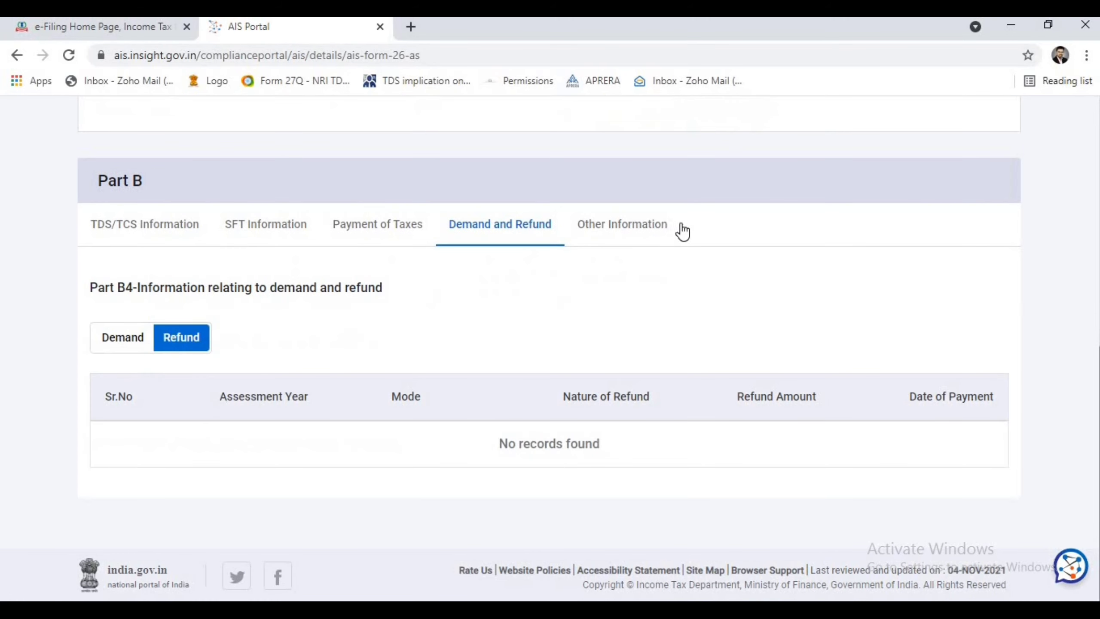
left_click(634, 234)
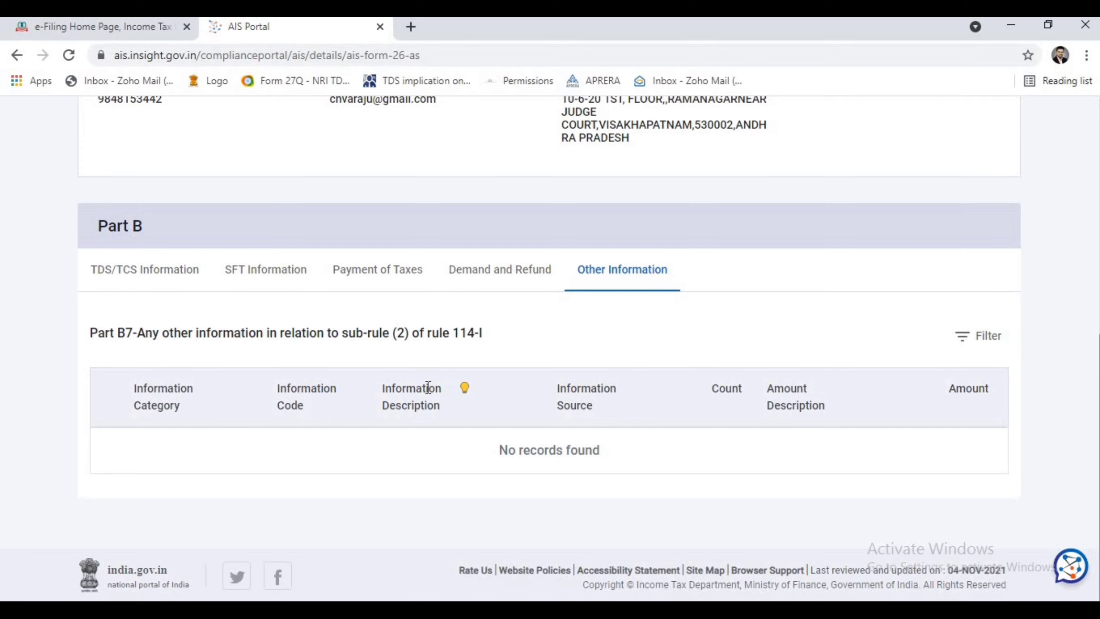
scroll(427, 390, "up", 8)
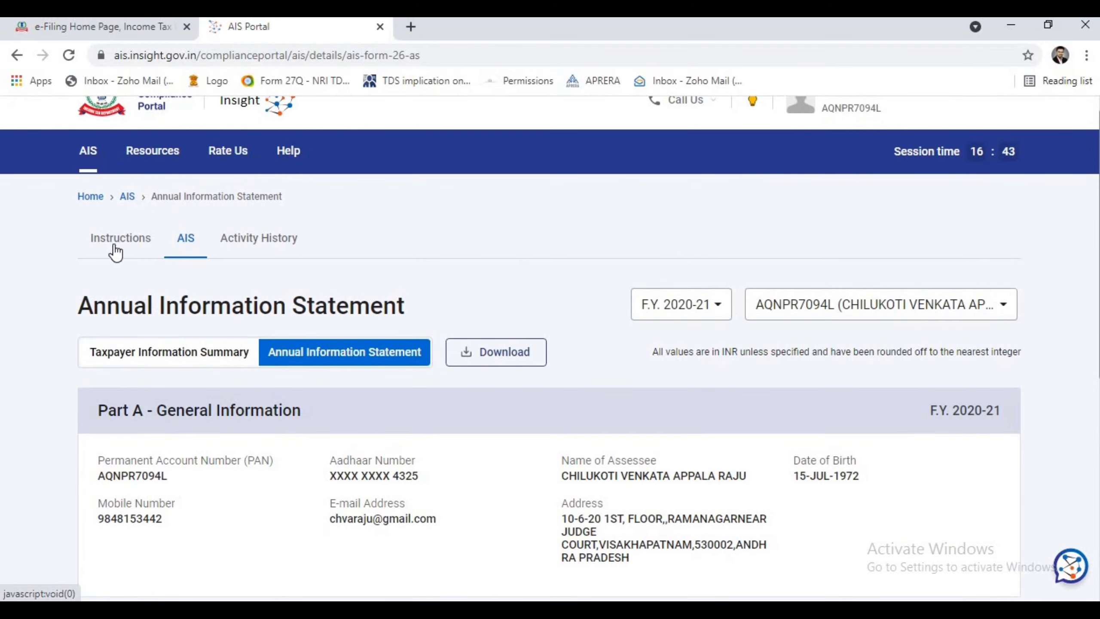
left_click(115, 247)
left_click(196, 265)
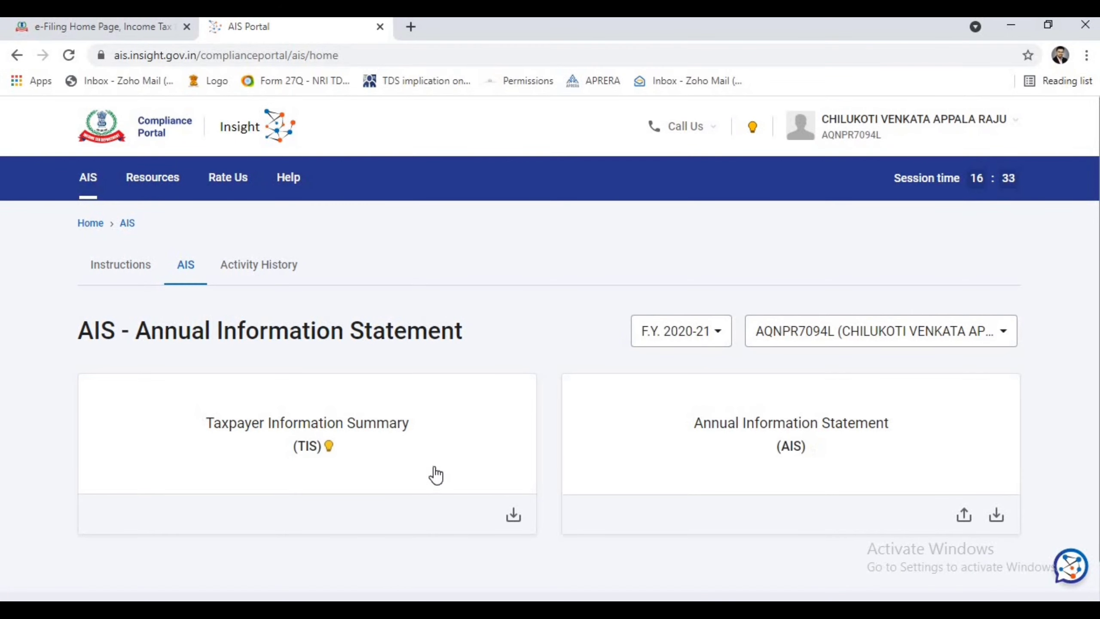
left_click(425, 454)
scroll(423, 451, "down", 7)
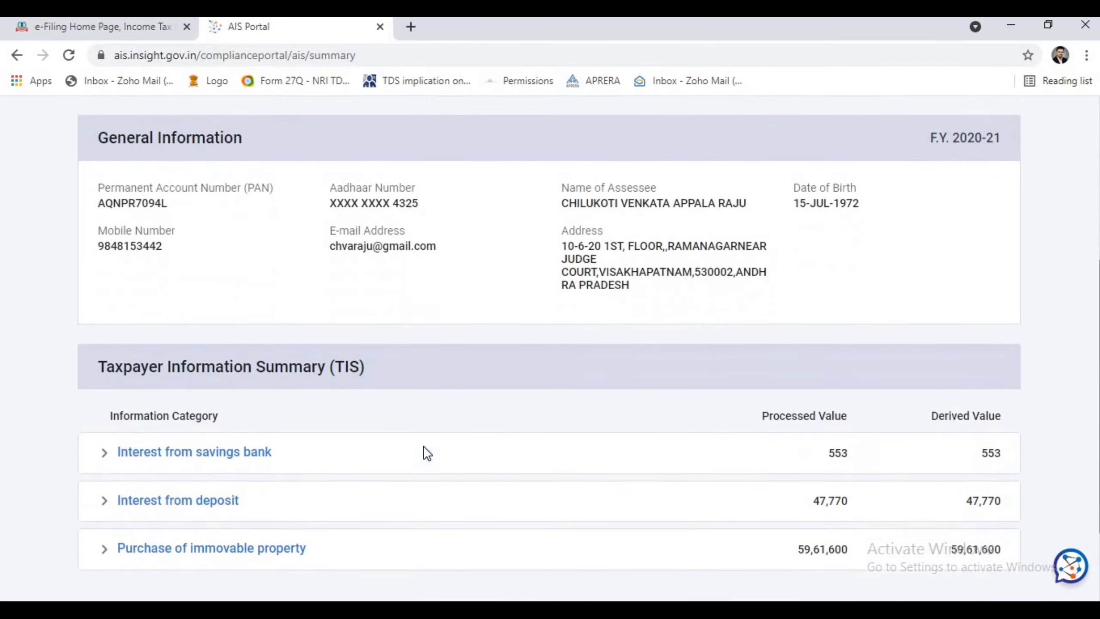
scroll(424, 451, "up", 3)
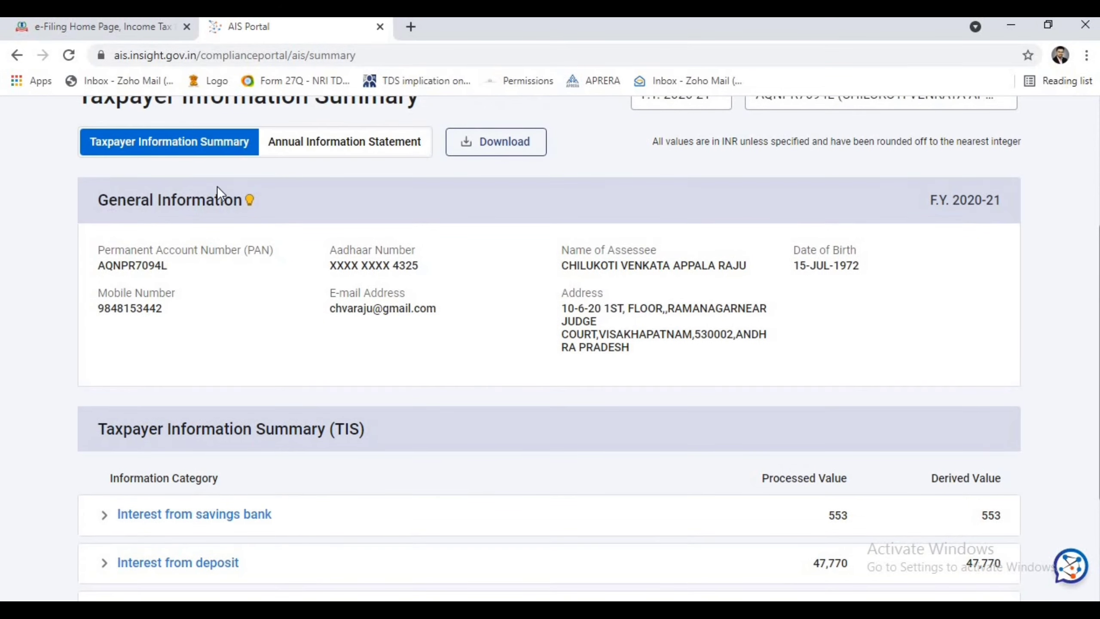
scroll(311, 275, "down", 4)
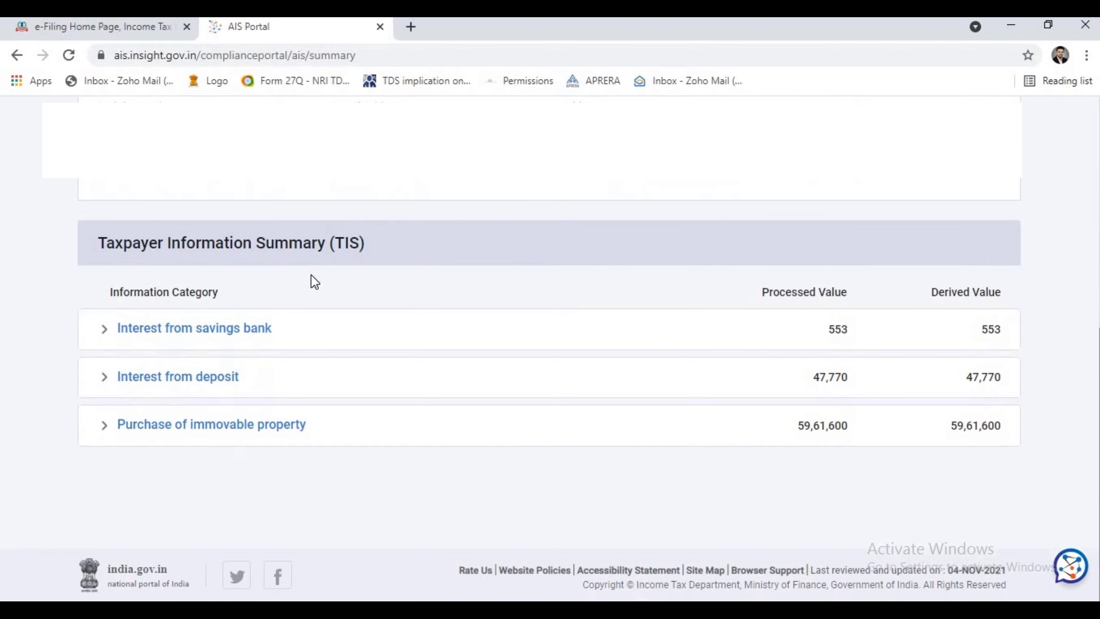
left_click_drag(102, 245, 405, 253)
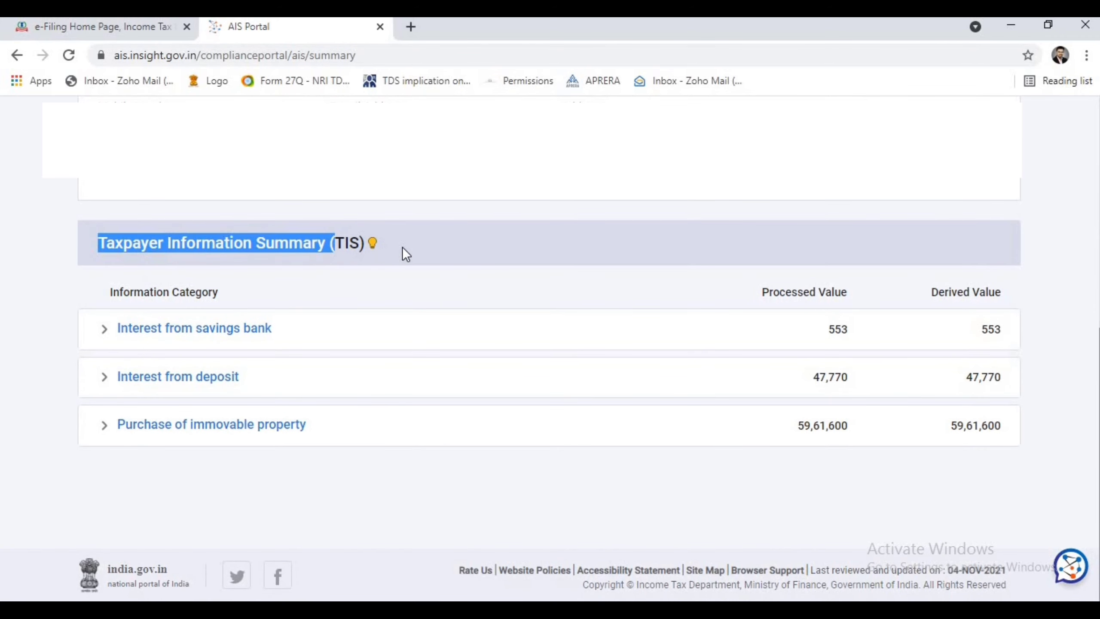
left_click(334, 280)
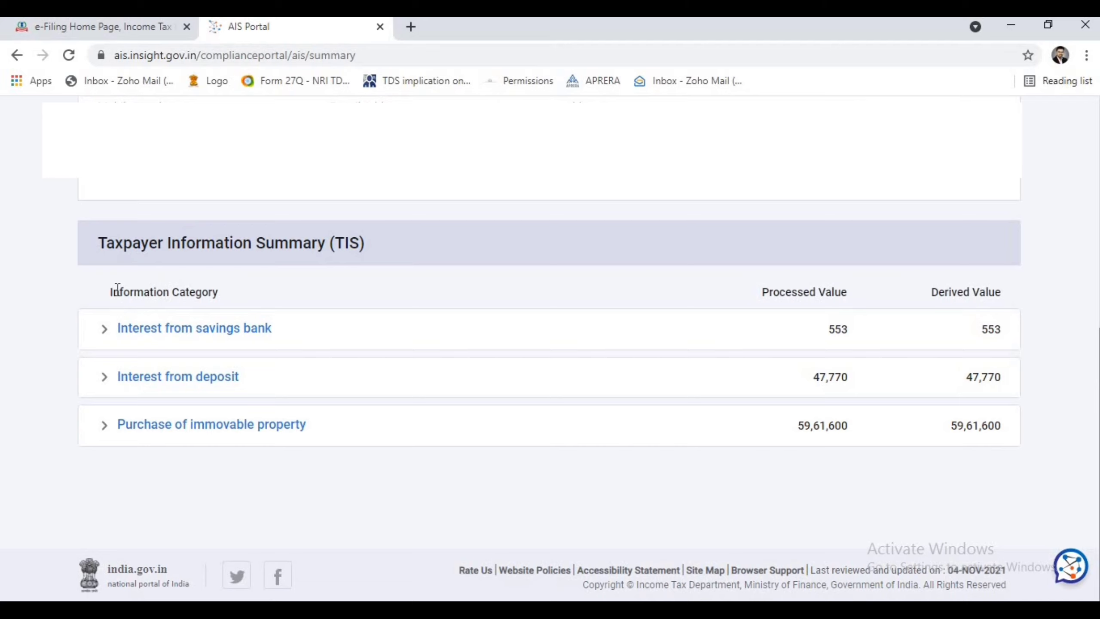
double_click(182, 292)
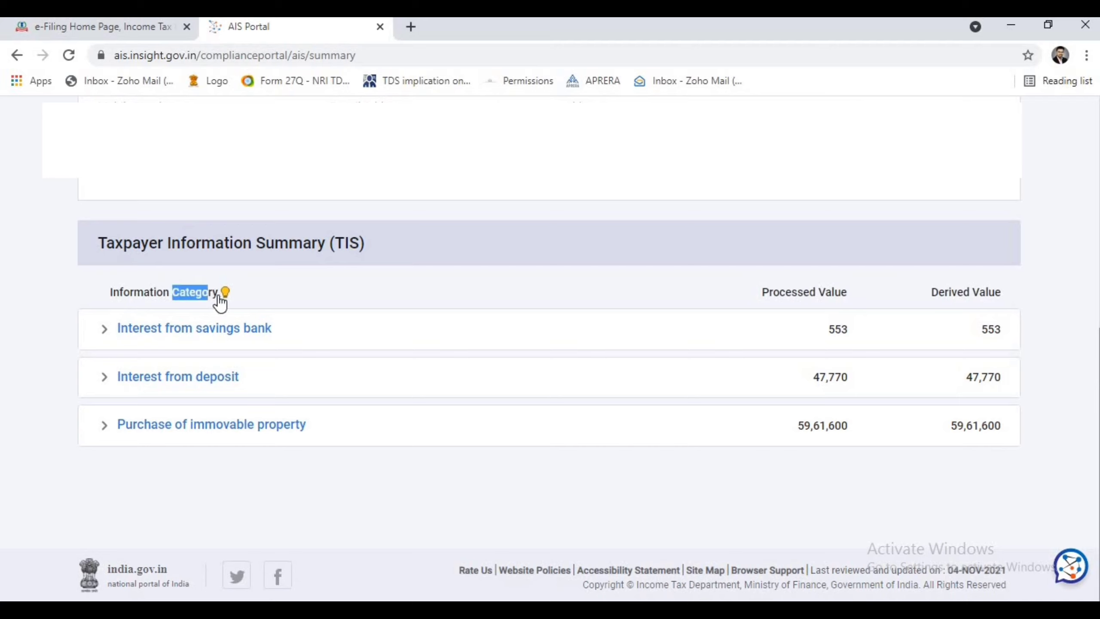
left_click(275, 293)
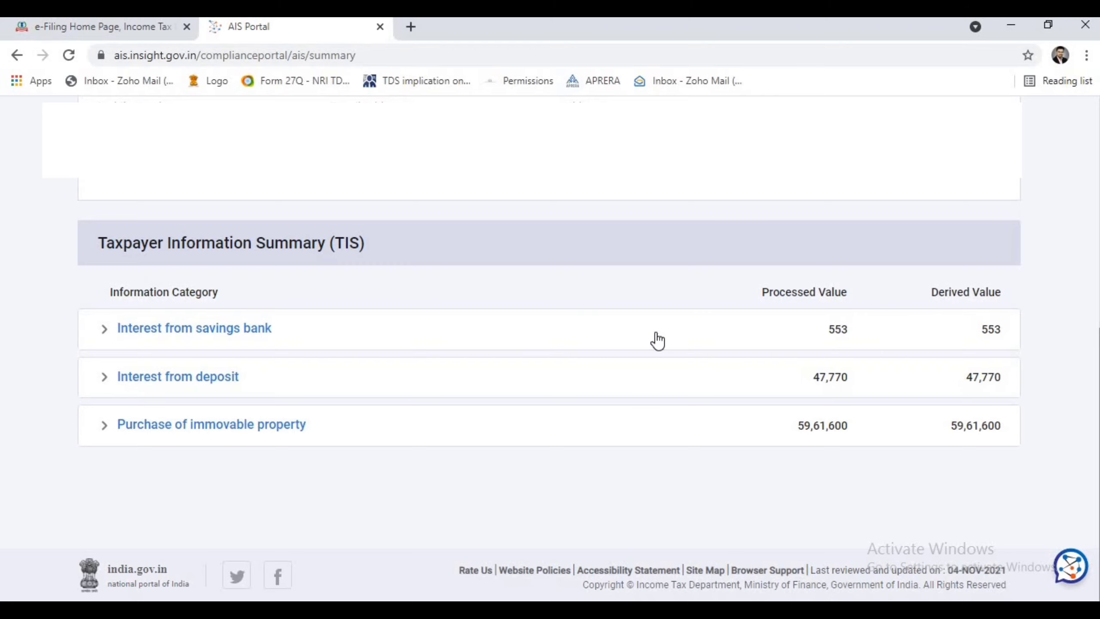
scroll(657, 340, "up", 2)
scroll(657, 340, "down", 2)
scroll(433, 377, "up", 10)
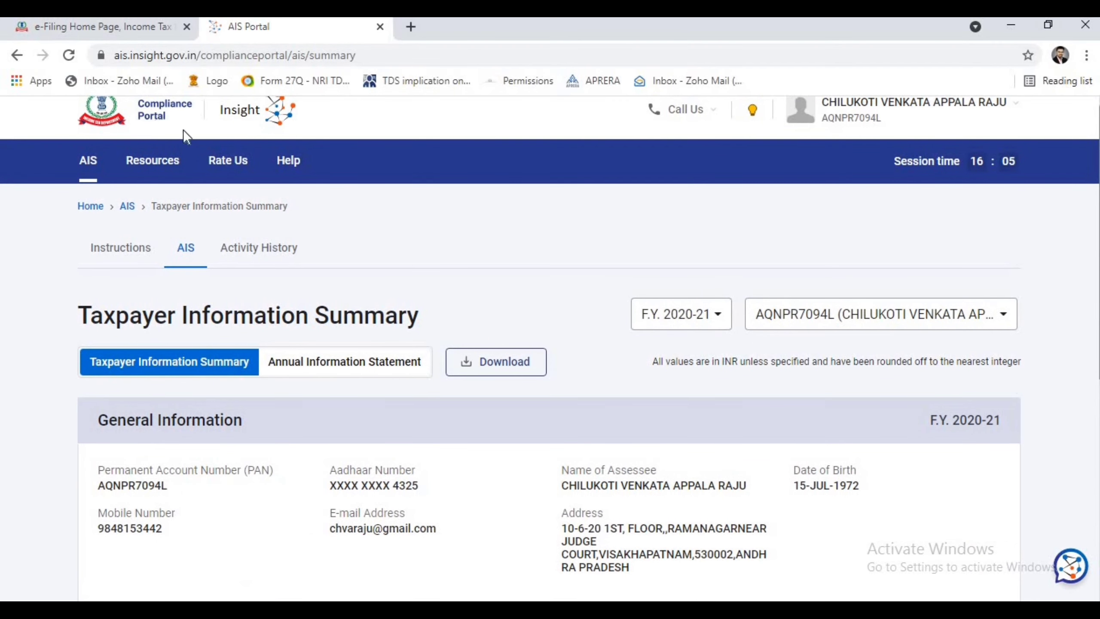
Step: From the e-Filing portal, open View Form 26AS, confirm the TRACES redirect, and accept the Form 16/16A terms
left_click(100, 27)
mouse_move(197, 177)
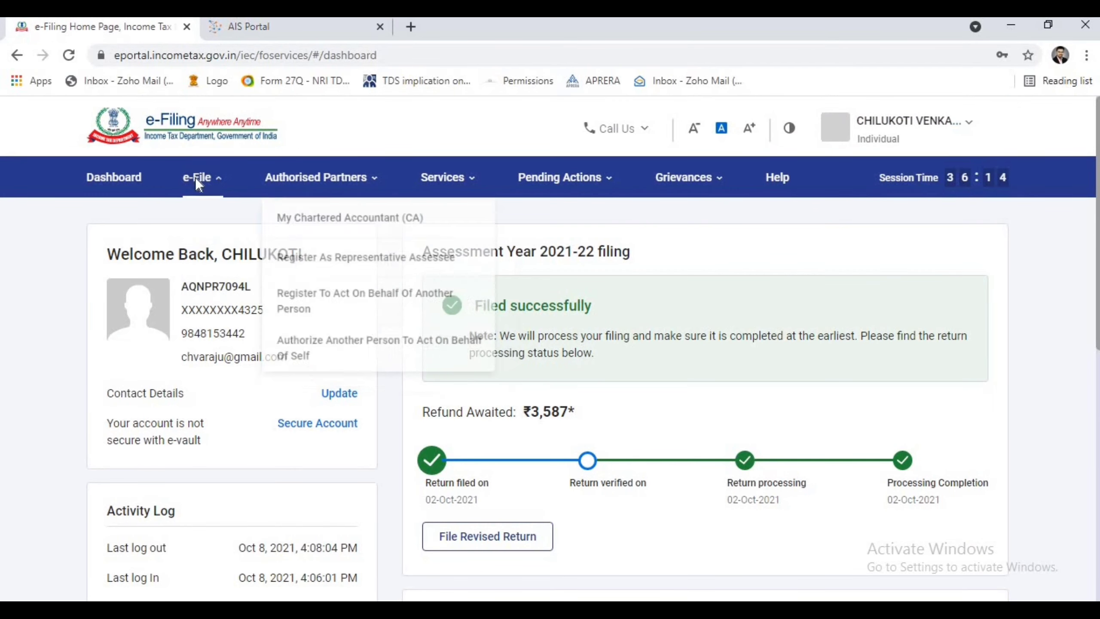
mouse_move(265, 215)
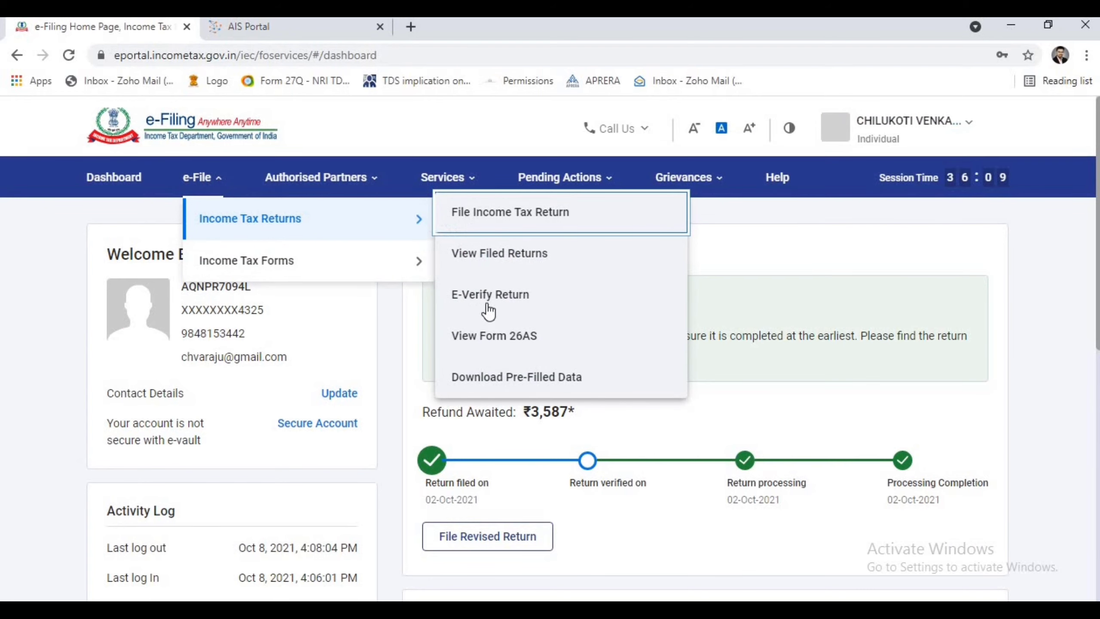
left_click(491, 342)
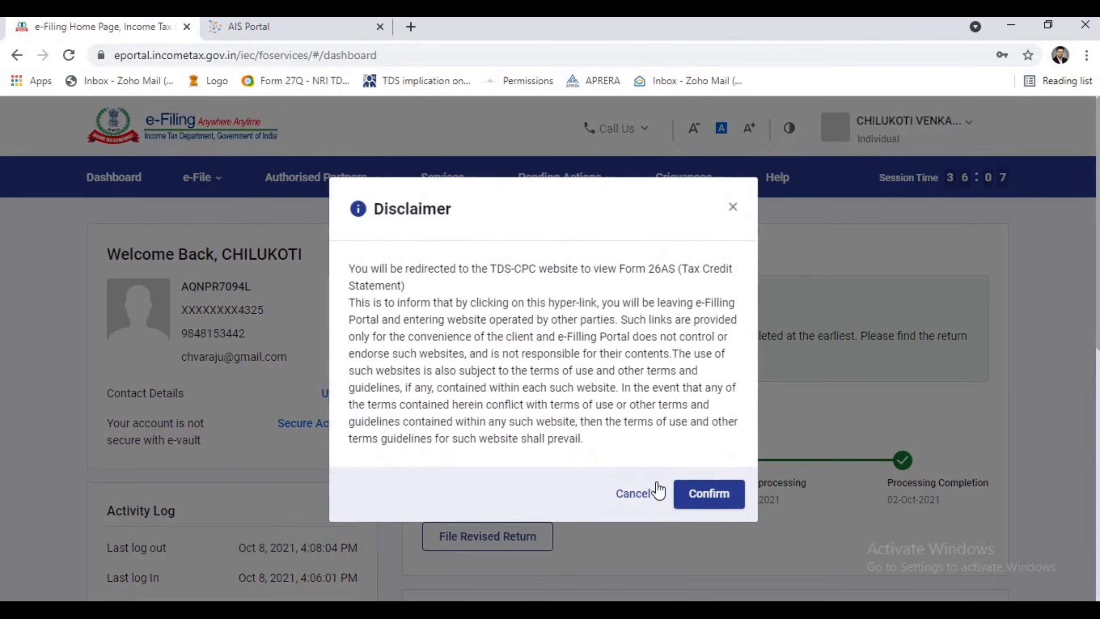
left_click(698, 496)
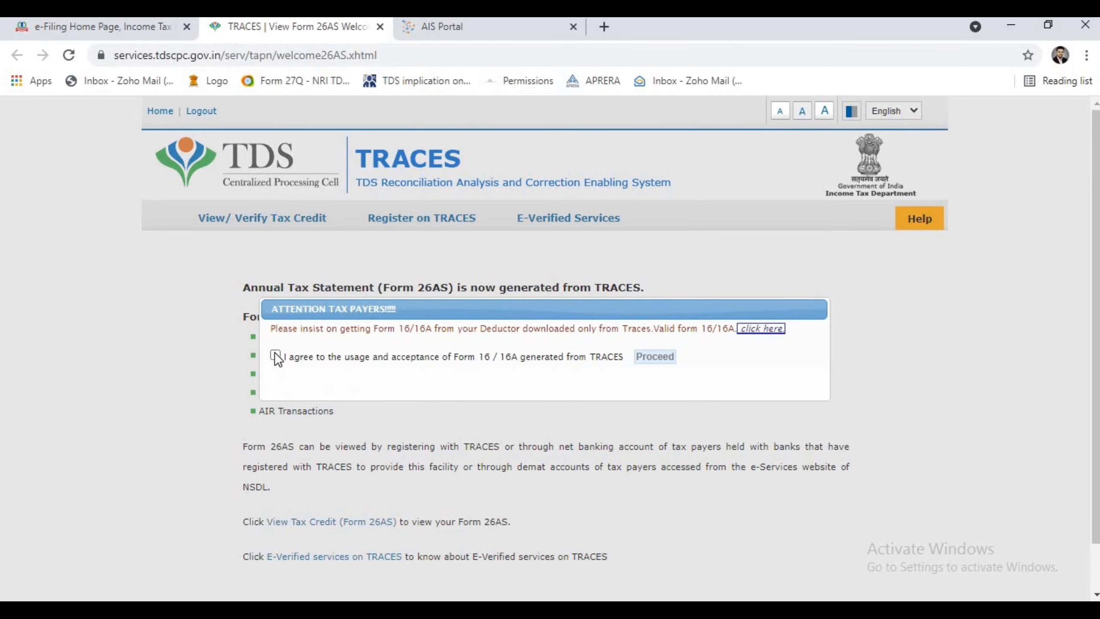
left_click(275, 354)
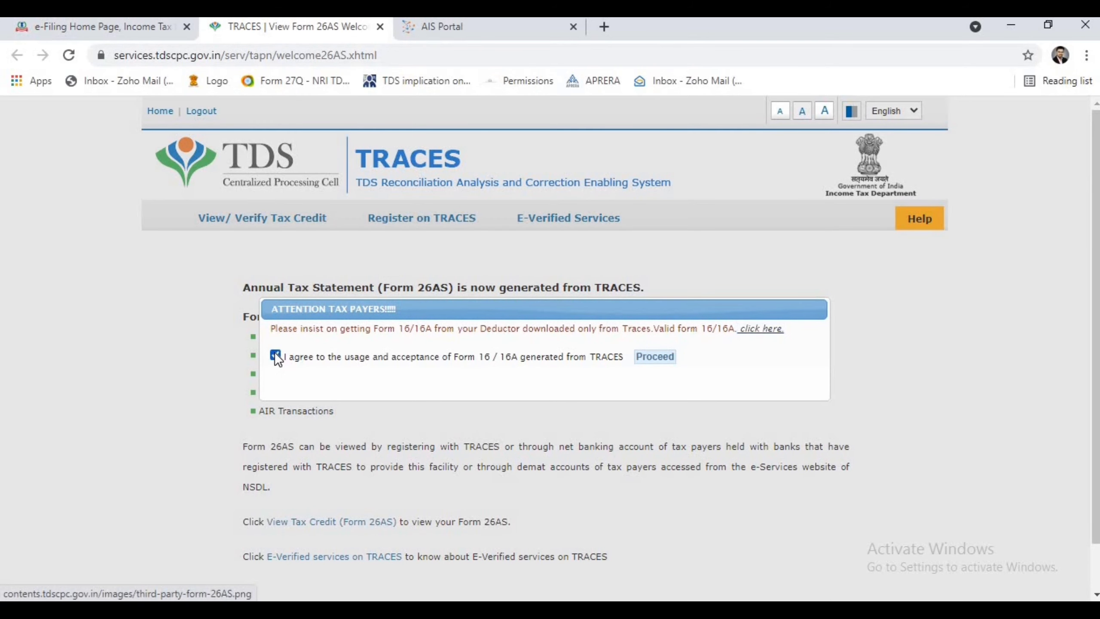
Step: Open the 2021-22 Form 26AS tax credit view and find Bank of Baroda's 3,583.00 TDS in Part A
left_click(653, 357)
left_click(330, 521)
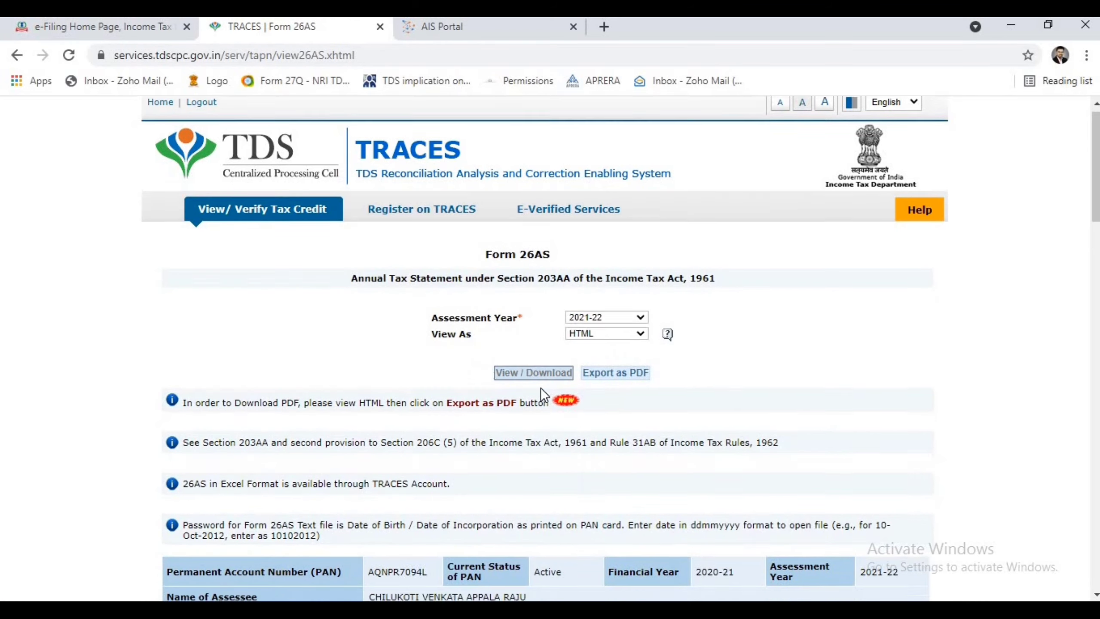
scroll(541, 390, "down", 6)
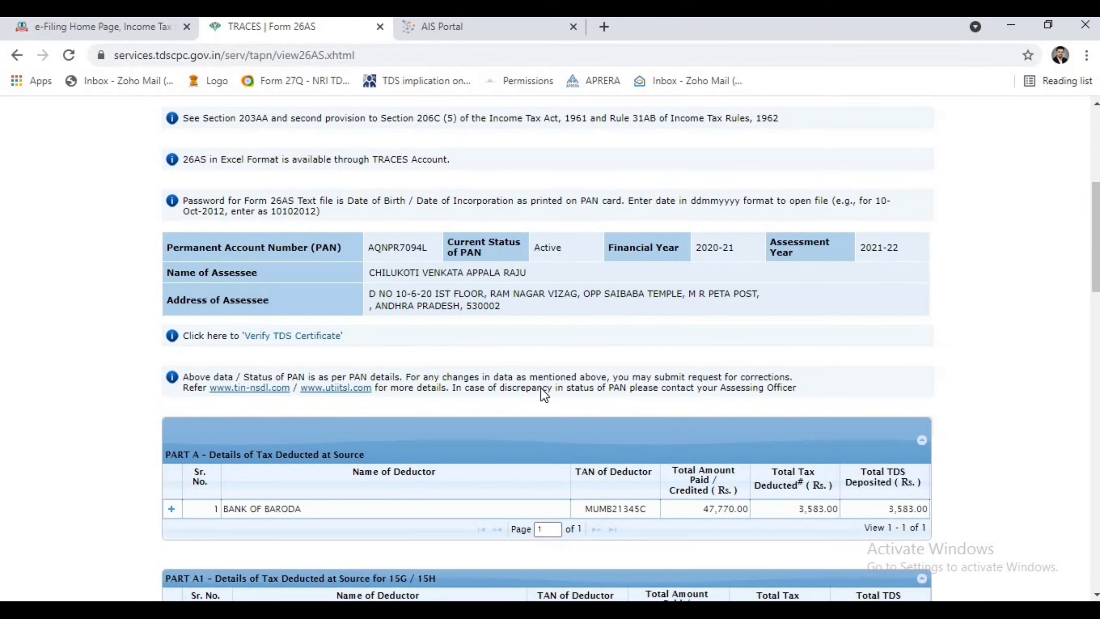
scroll(542, 389, "down", 3)
scroll(542, 388, "down", 2)
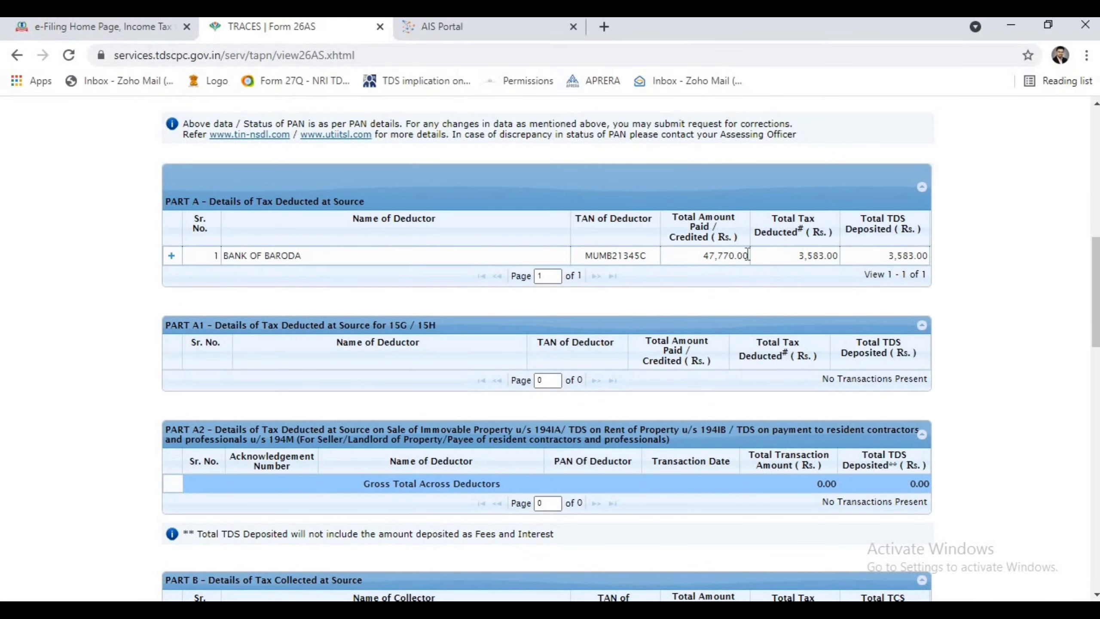
double_click(804, 258)
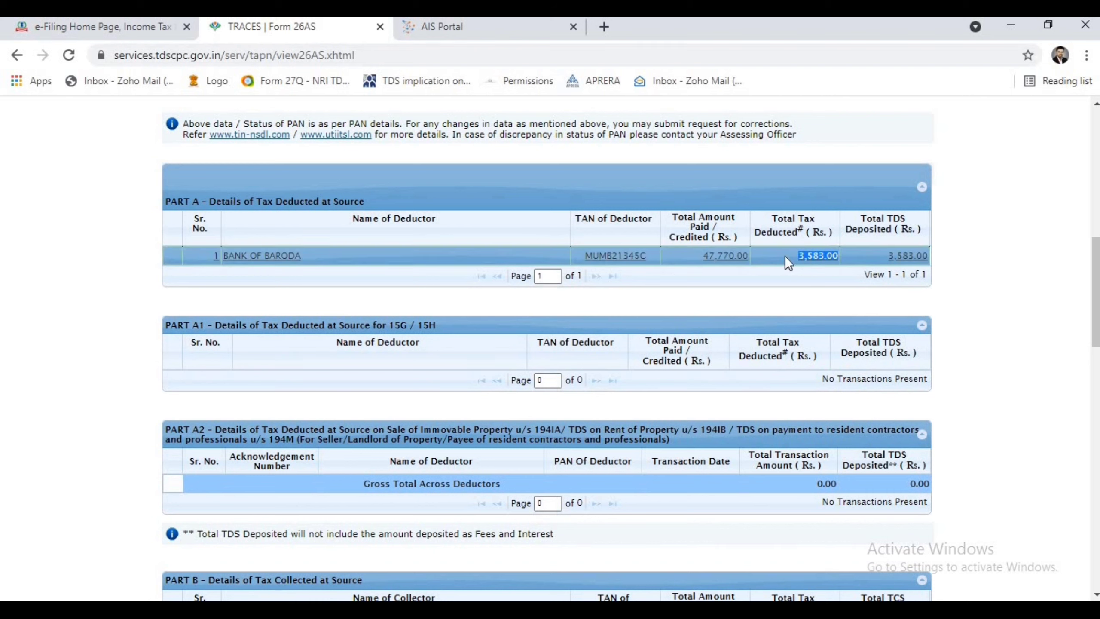
left_click(819, 250)
Step: In the AIS Annual Information Statement, expand Interest from deposit and find the 3,583 TDS deposited
left_click(493, 26)
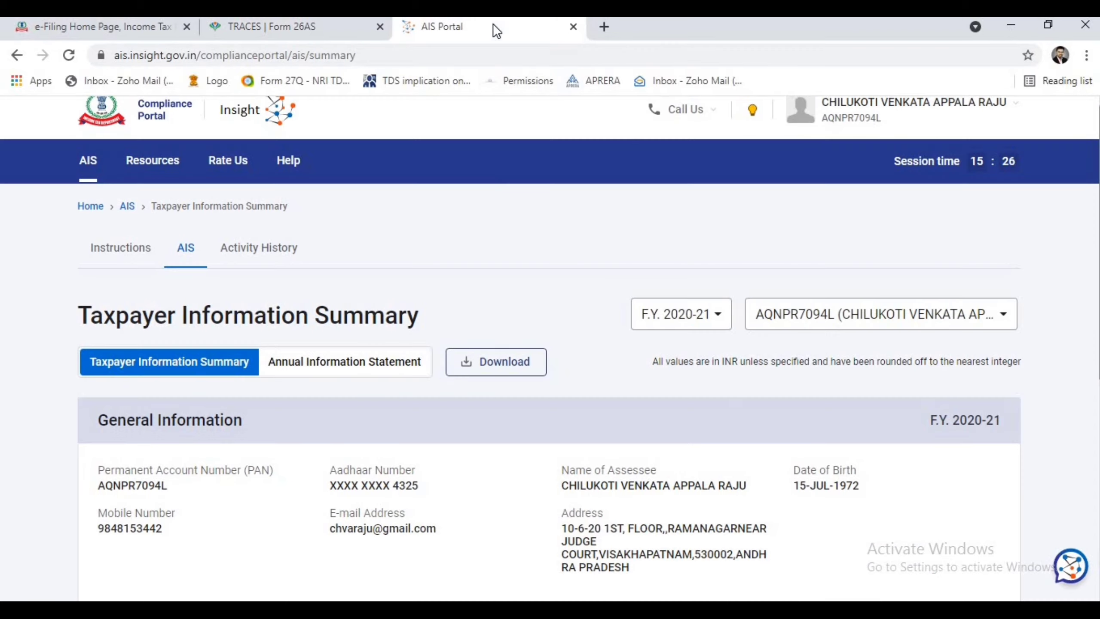
scroll(512, 321, "down", 4)
left_click(351, 167)
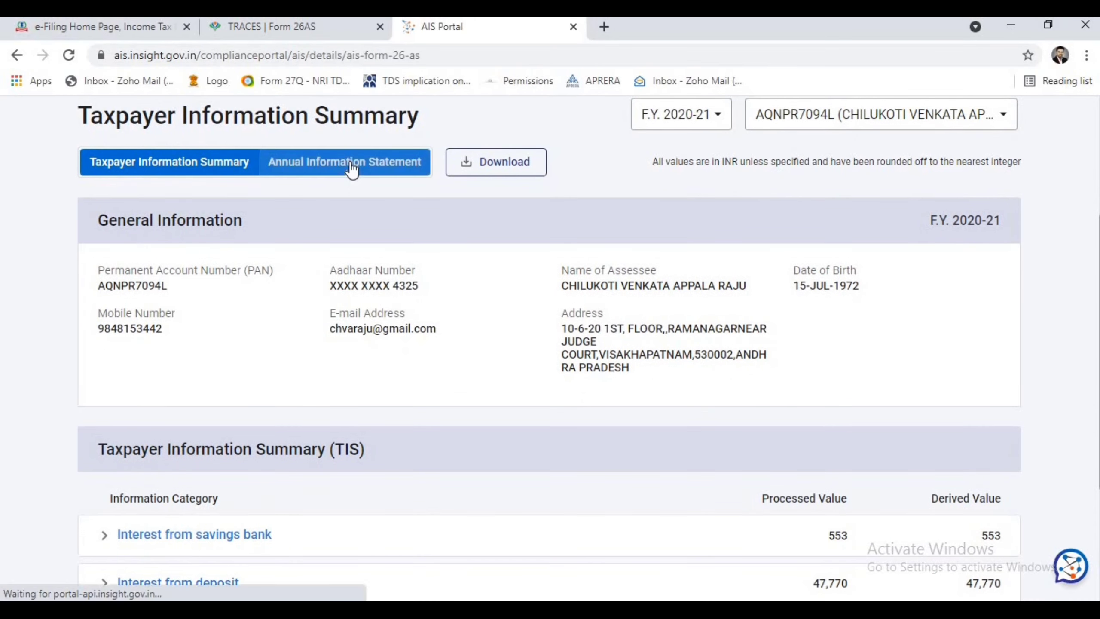
scroll(360, 361, "down", 10)
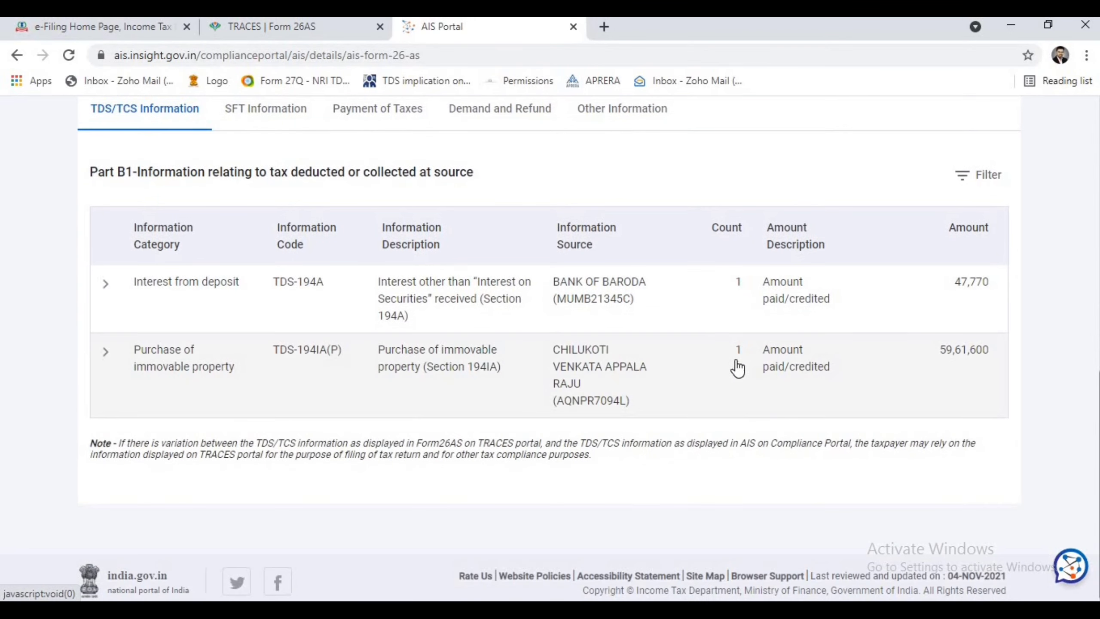
left_click(106, 287)
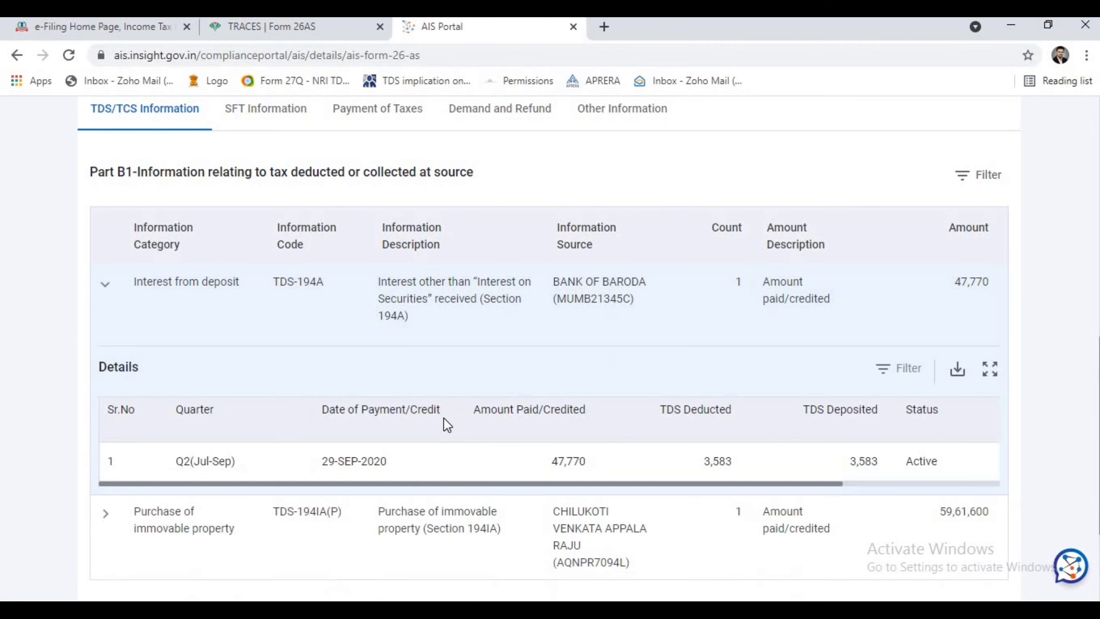
double_click(875, 461)
Step: Compare the 3,583 TDS with Form 26AS, then open the Optional feedback form for this entry
left_click(347, 29)
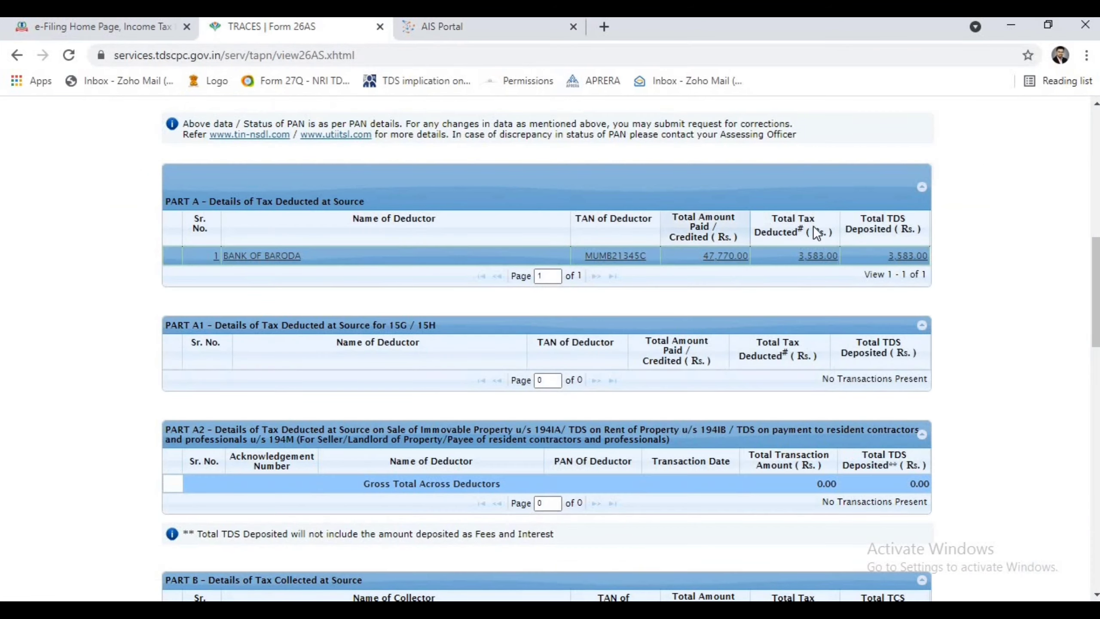
left_click(514, 29)
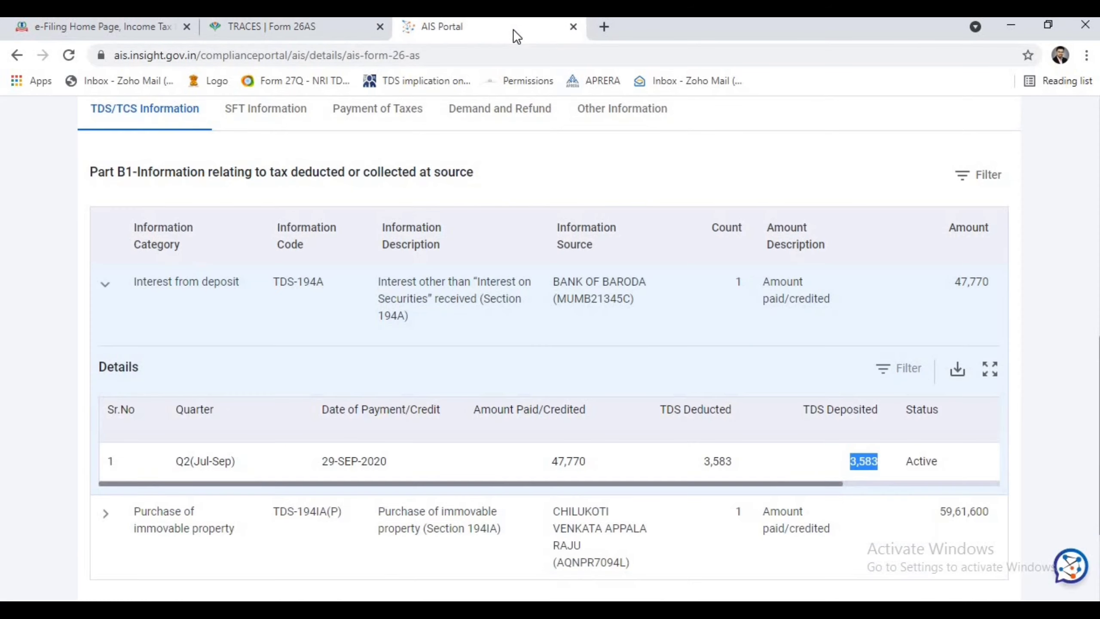
left_click(938, 484)
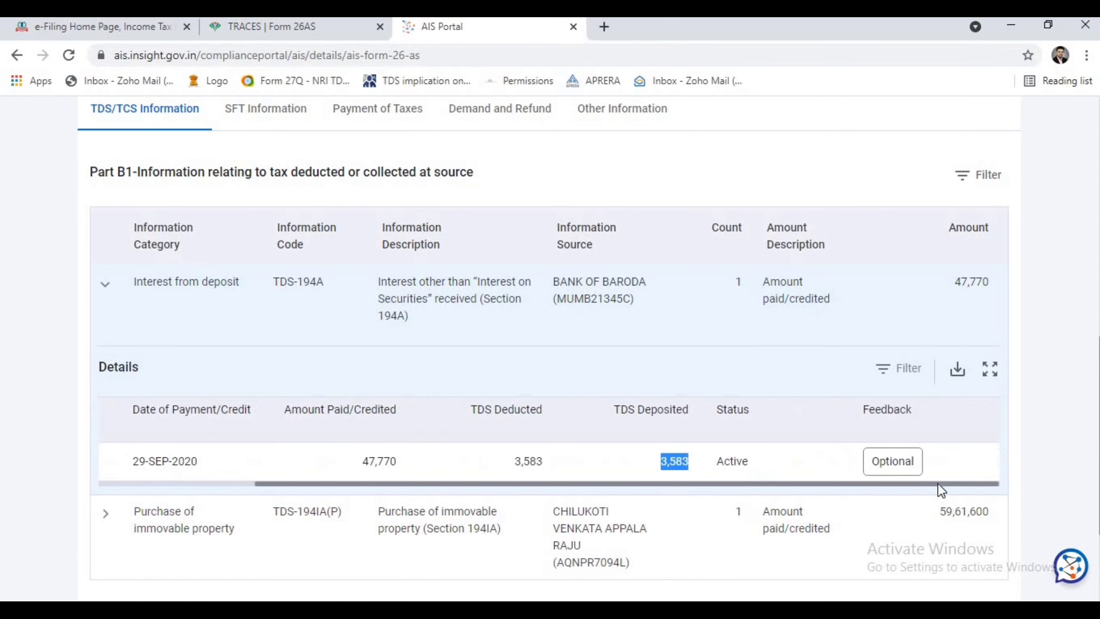
double_click(888, 410)
left_click(893, 462)
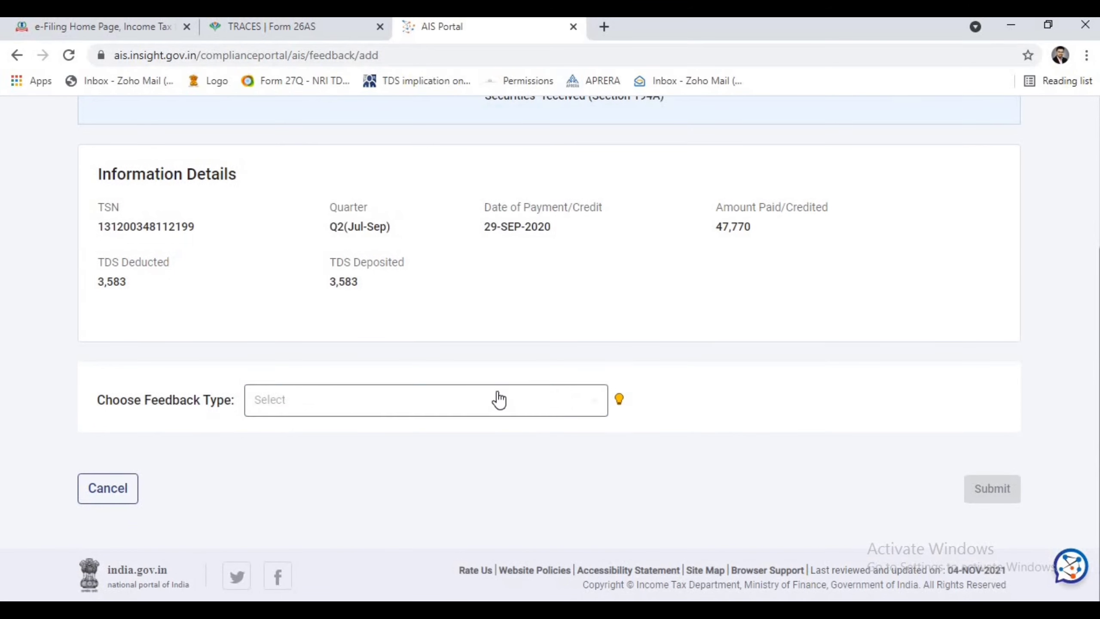
Step: Choose 'Information is denied' as the feedback type, recheck Form 26AS, and return to the feedback form
left_click(499, 399)
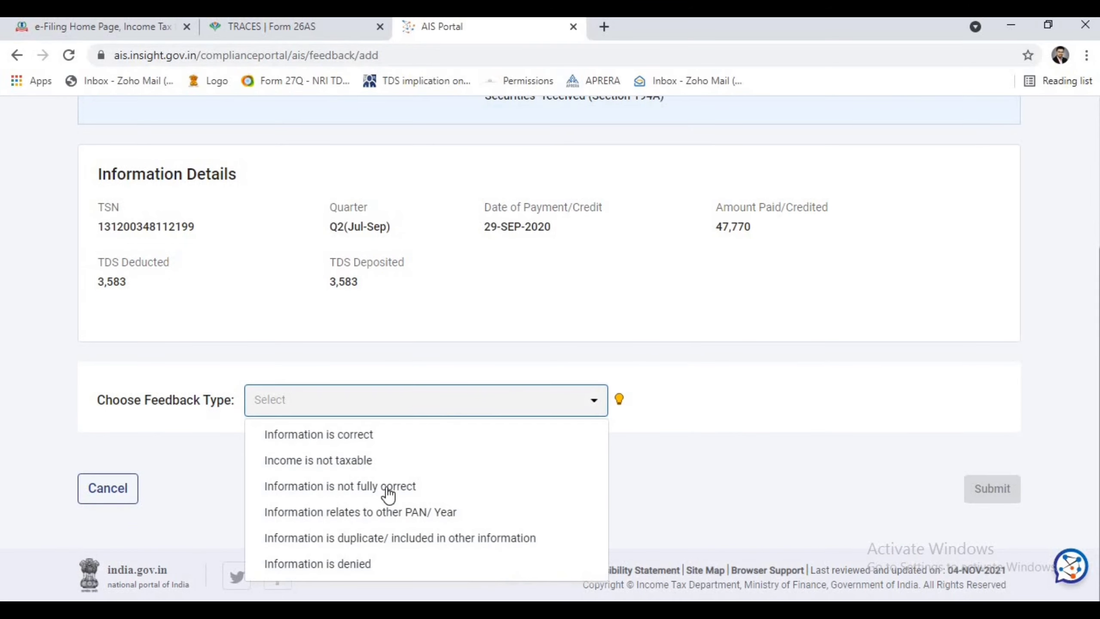
left_click(373, 563)
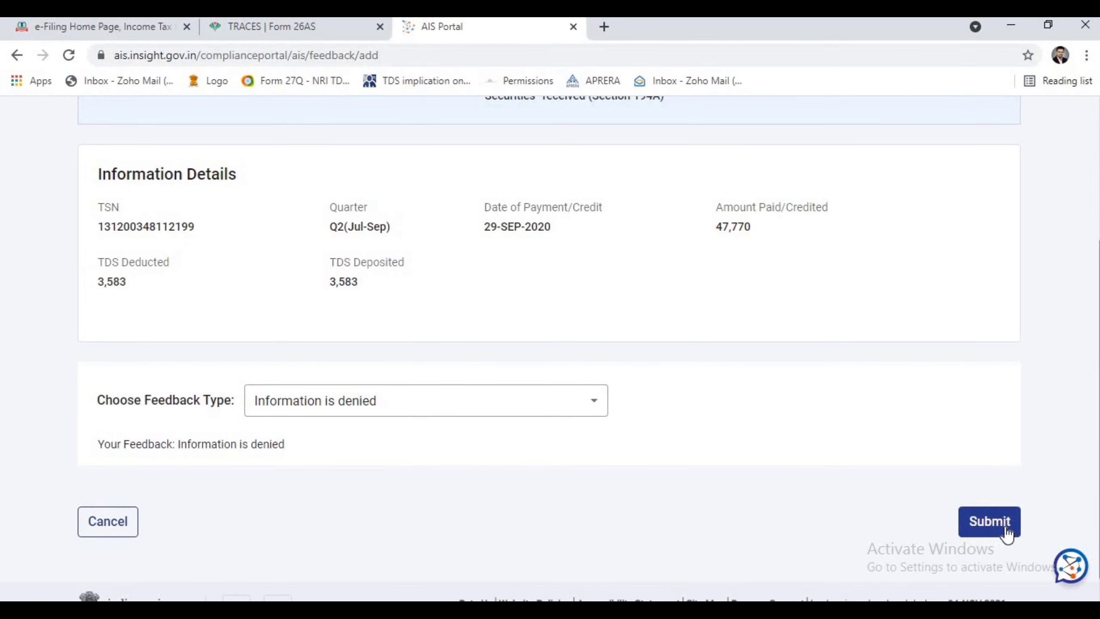
left_click(313, 25)
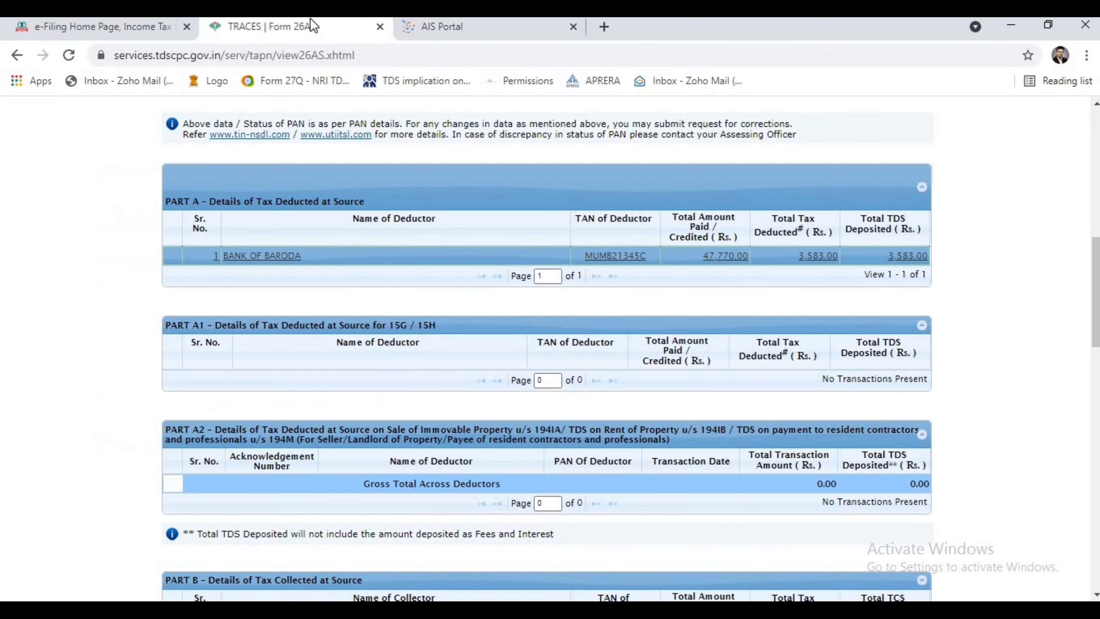
left_click(452, 25)
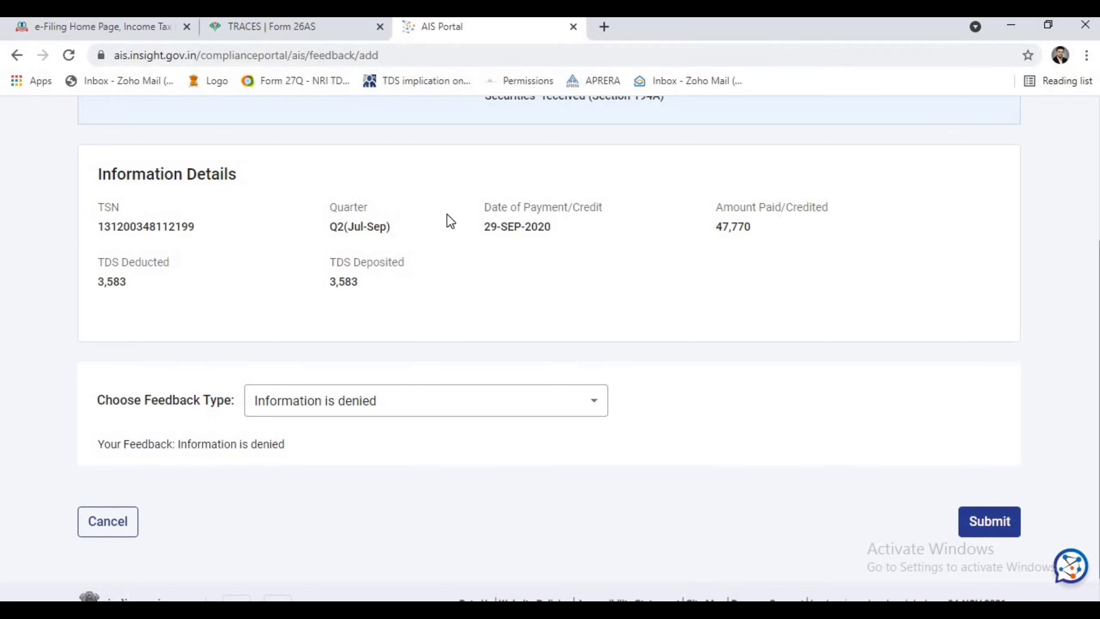
scroll(449, 219, "down", 1)
scroll(448, 219, "up", 5)
scroll(446, 213, "up", 1)
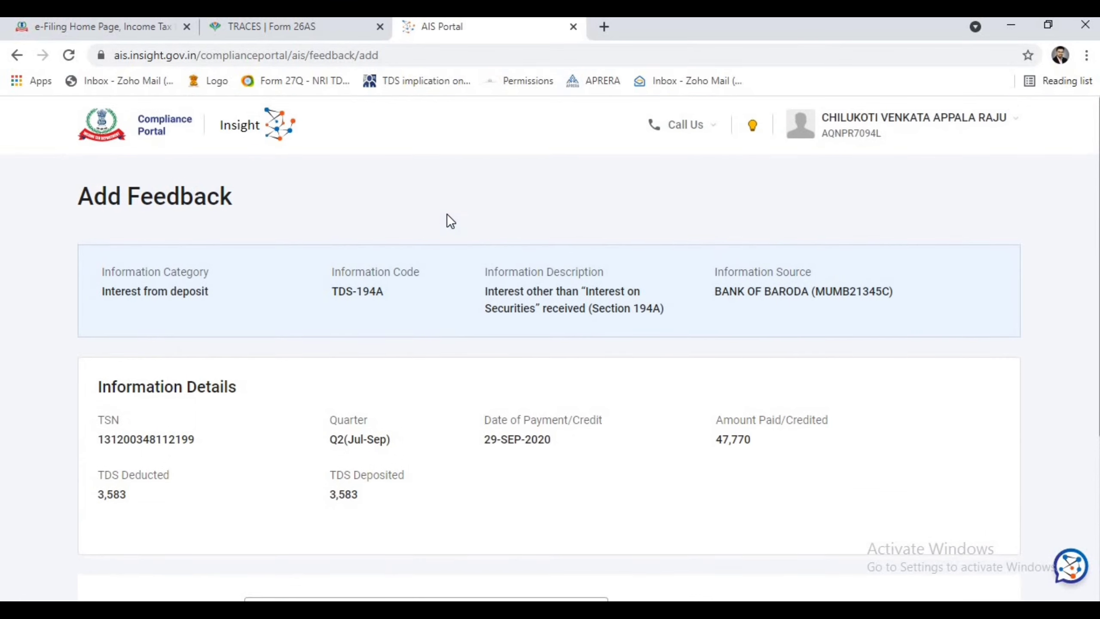